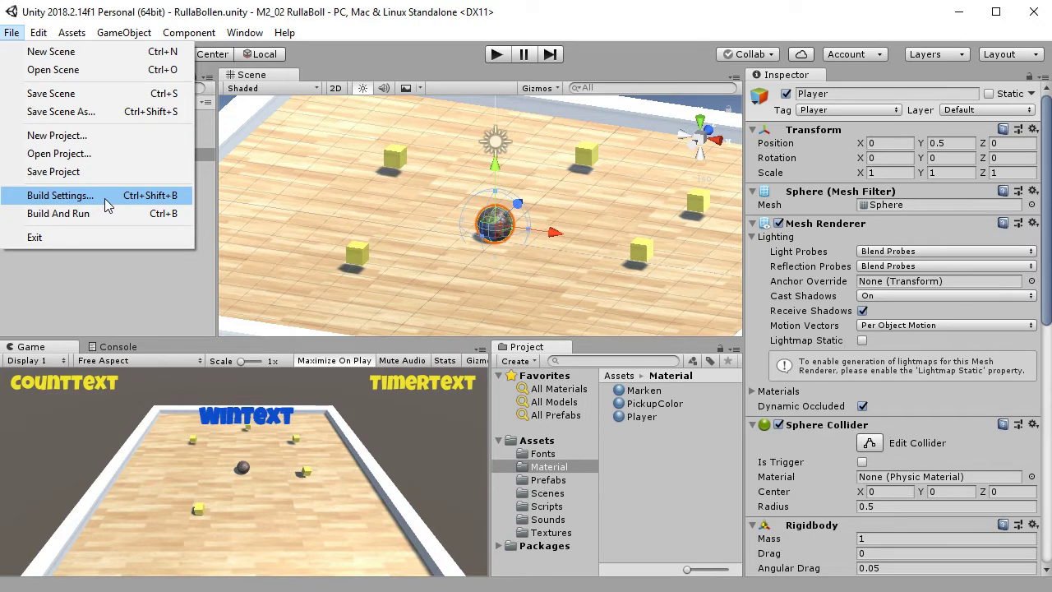
# - Open the build settings and choose the PC, Mac & Linux Standalone platform with target platform Windows and architecture x86_64
pyautogui.click(105, 199)
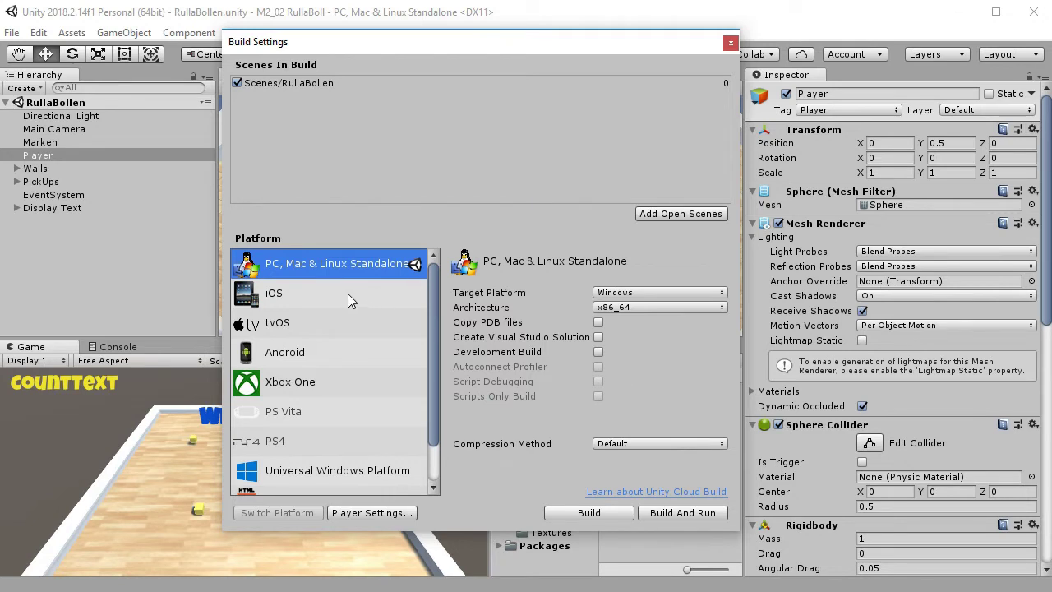
pyautogui.click(664, 309)
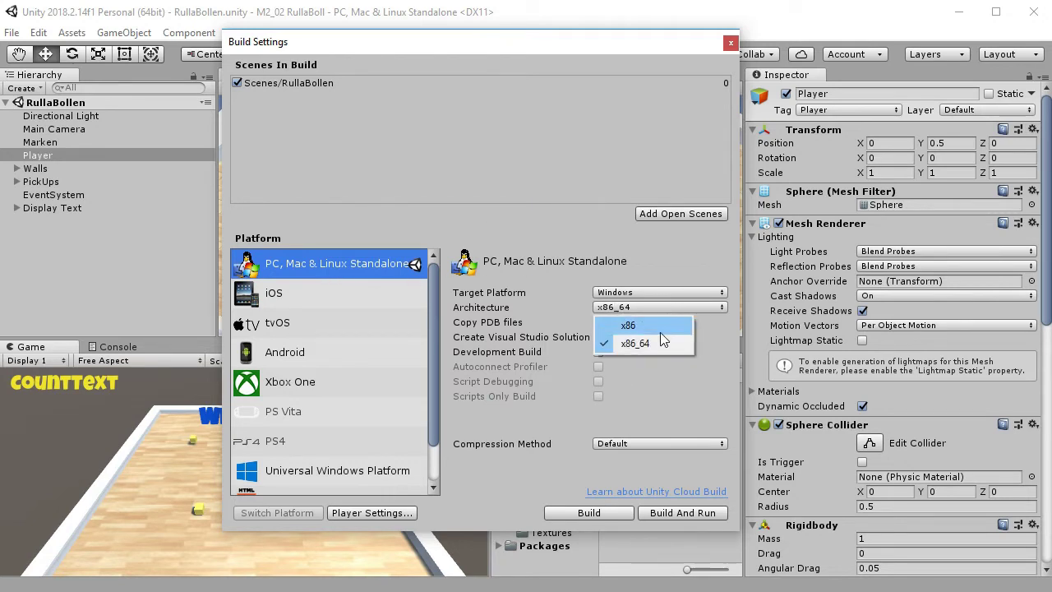
pyautogui.click(655, 344)
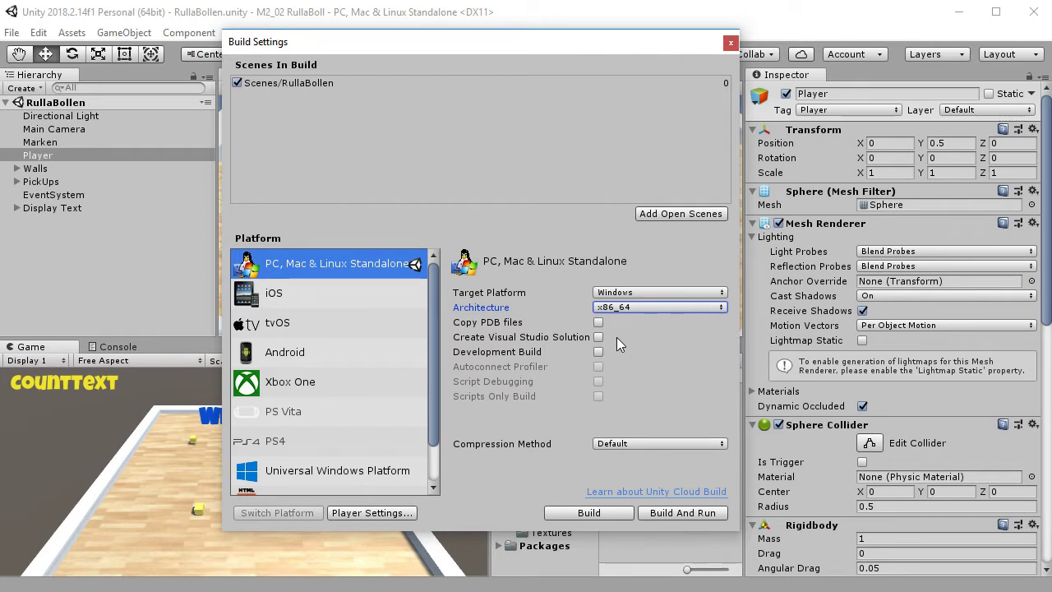
pyautogui.click(682, 294)
pyautogui.click(687, 267)
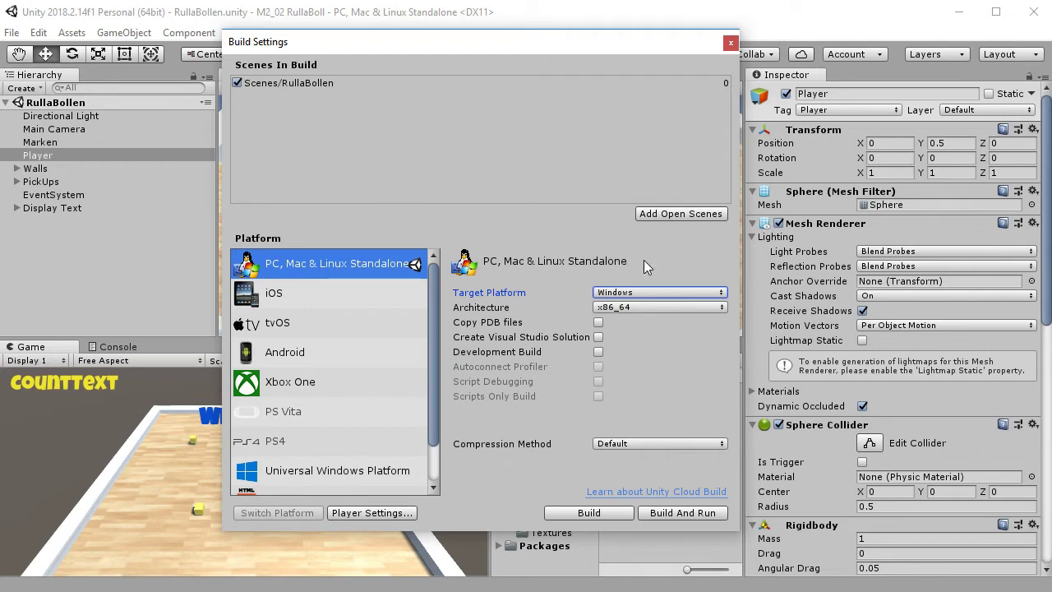
pyautogui.click(341, 382)
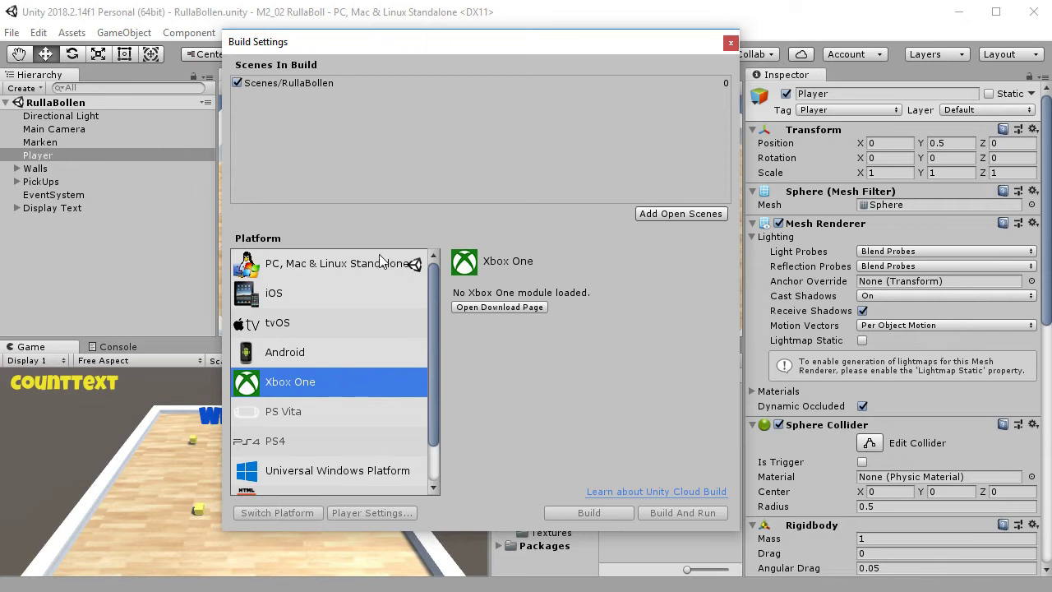
pyautogui.click(356, 264)
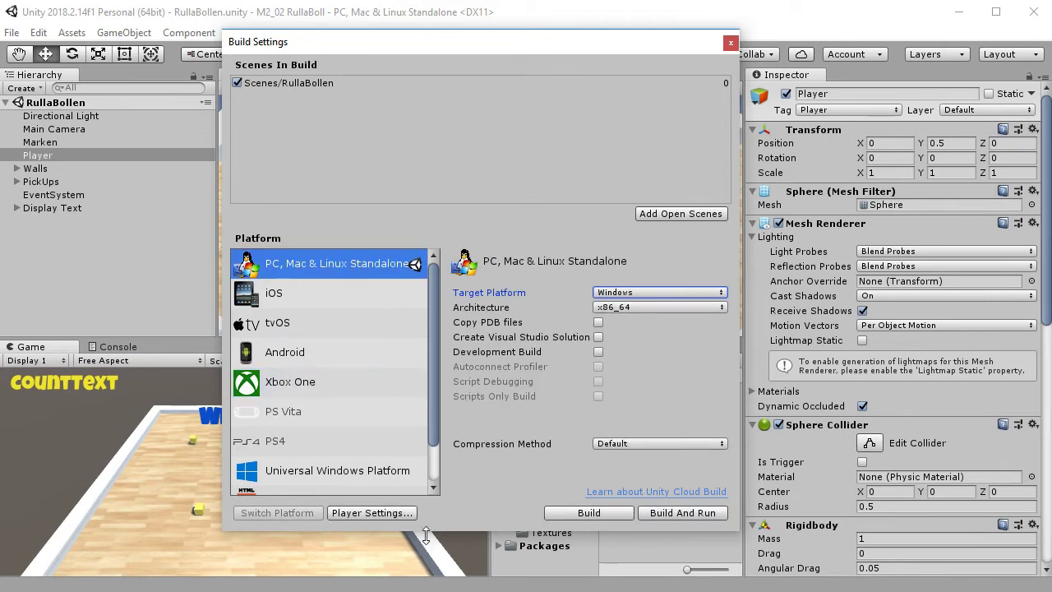
# - In the player settings, set the company name to Crilles Spelfabrik and the product name to RullaBoll
pyautogui.click(387, 514)
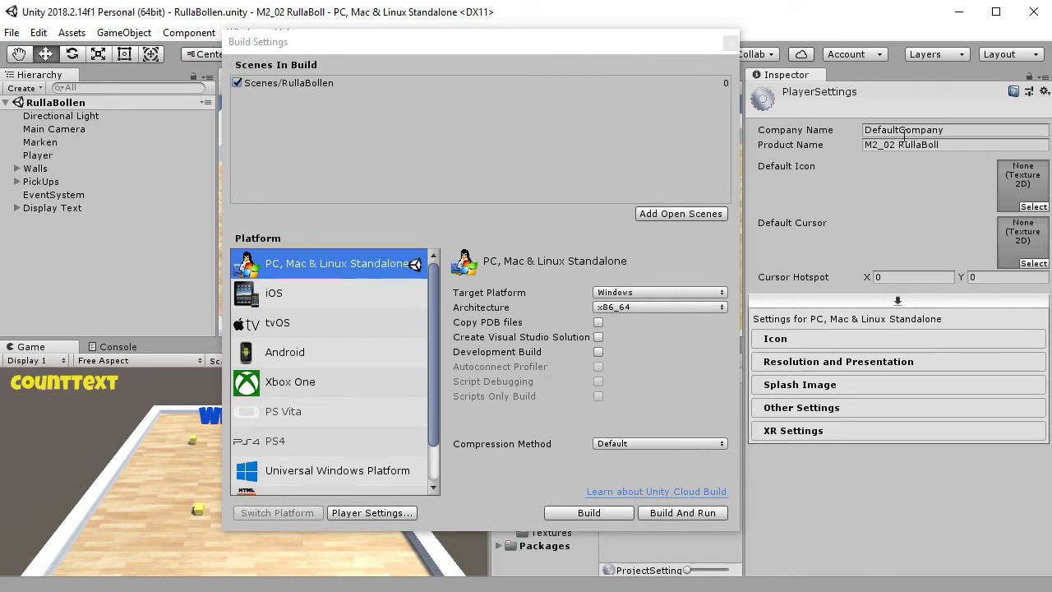
pyautogui.click(950, 132)
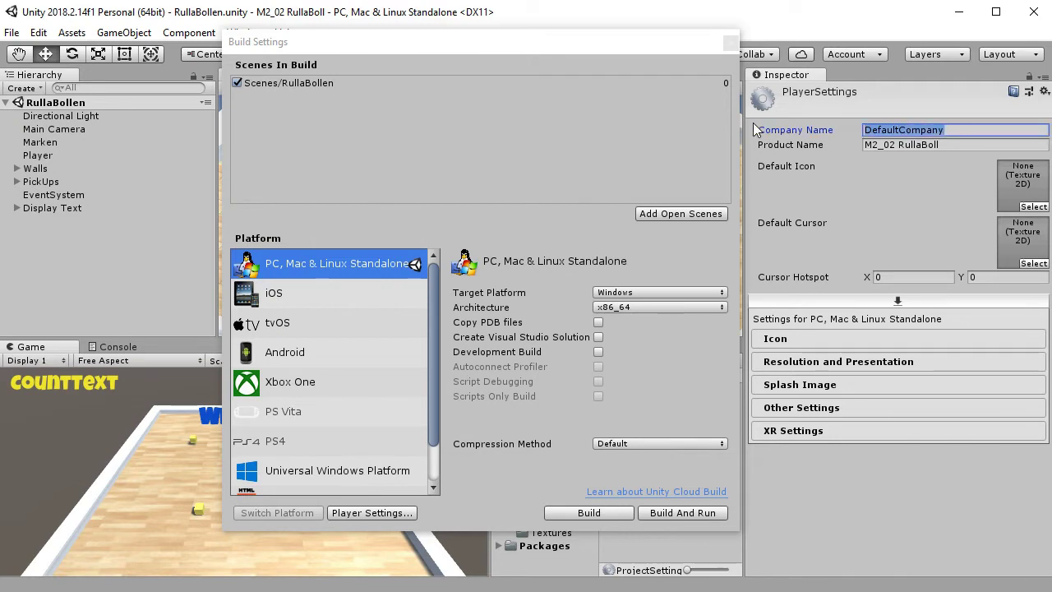
pyautogui.write('Crilles Spelfabrik')
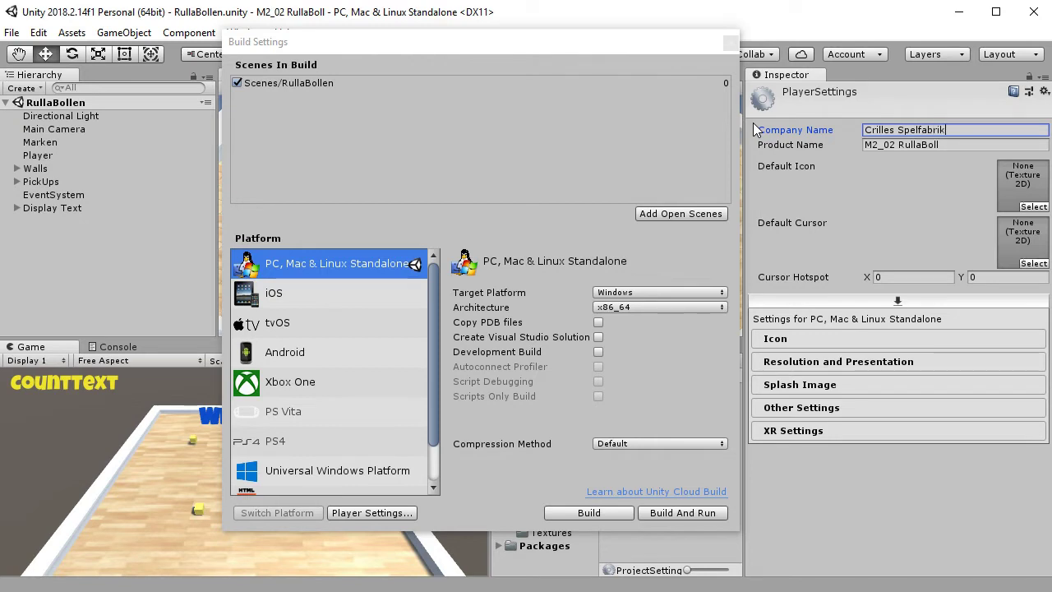
pyautogui.press('Tab')
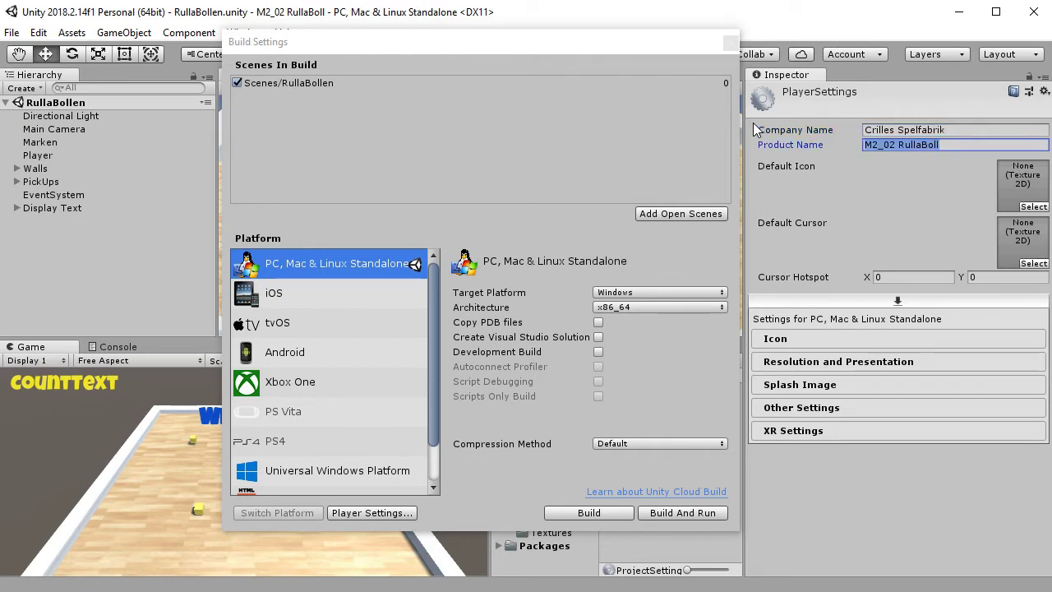
pyautogui.write('RullaBoll')
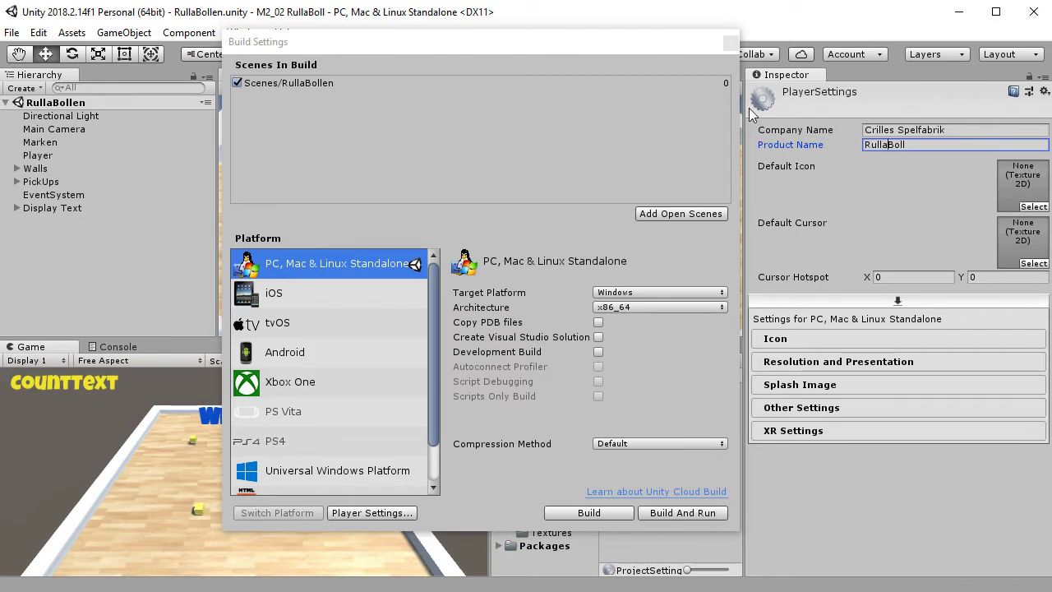
# - Assign the texture named icon as the game's default icon
pyautogui.click(1034, 208)
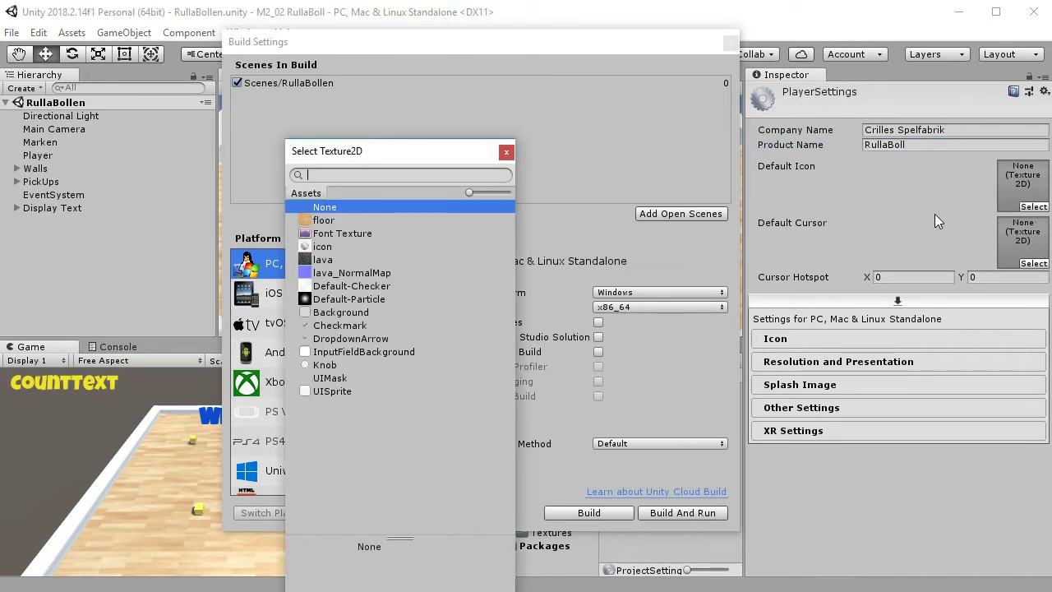
pyautogui.click(333, 247)
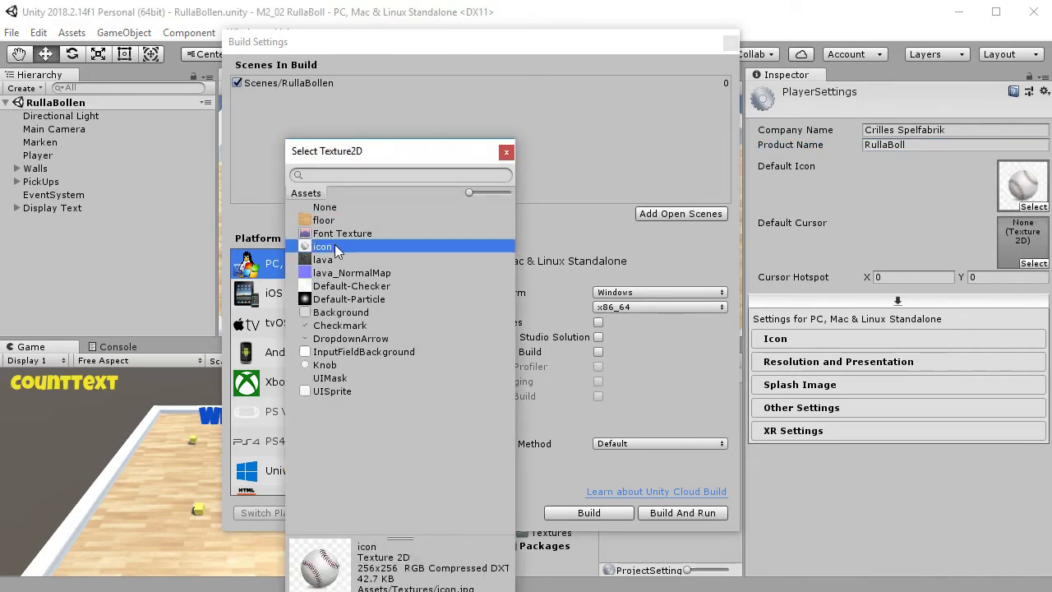
pyautogui.click(507, 151)
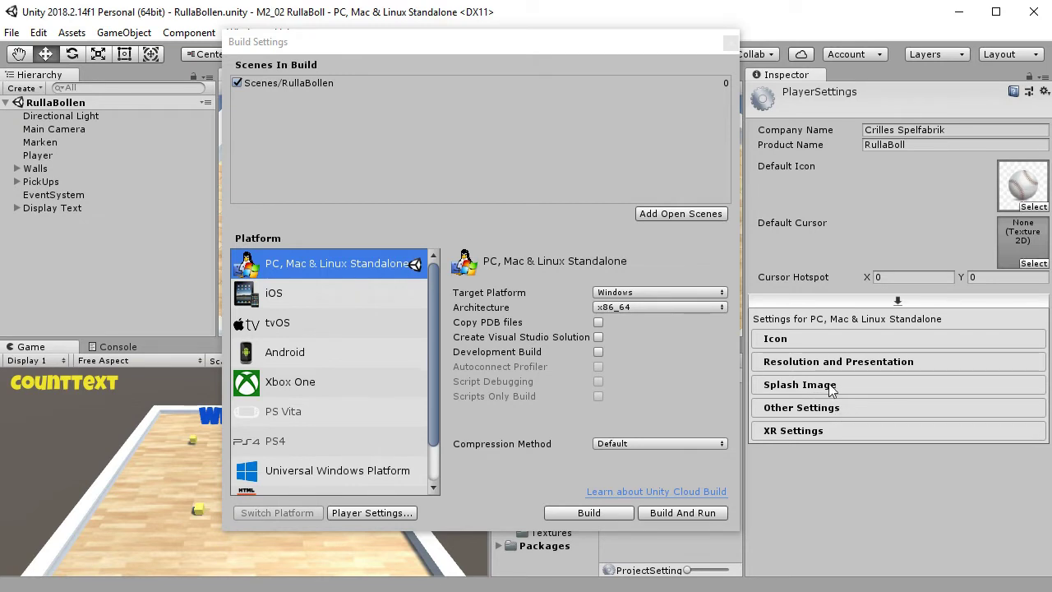
# - Review the Resolution and Presentation player settings and the compression method options for the build
pyautogui.click(893, 364)
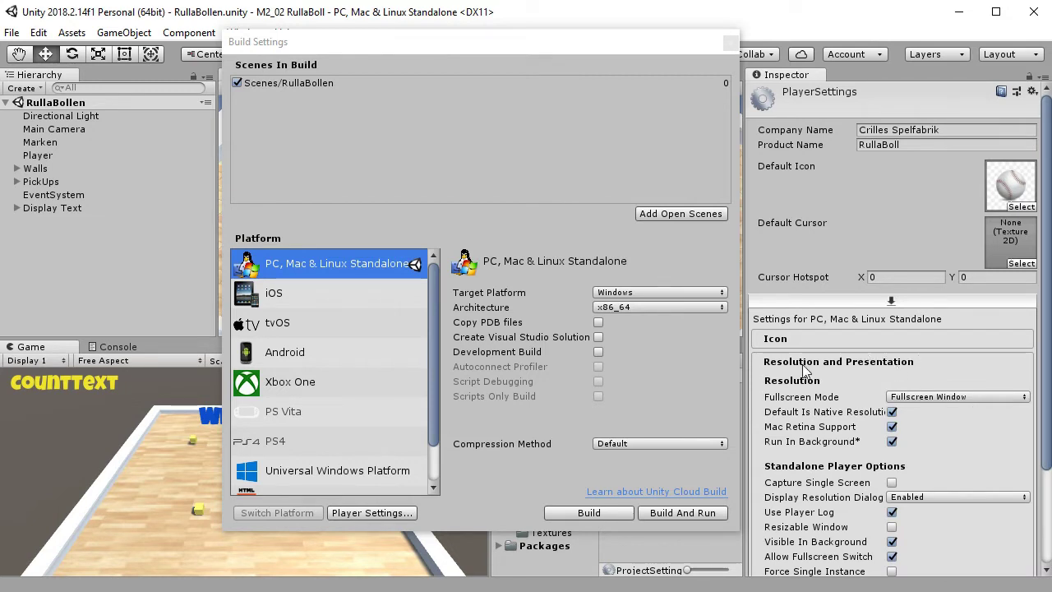
pyautogui.click(834, 362)
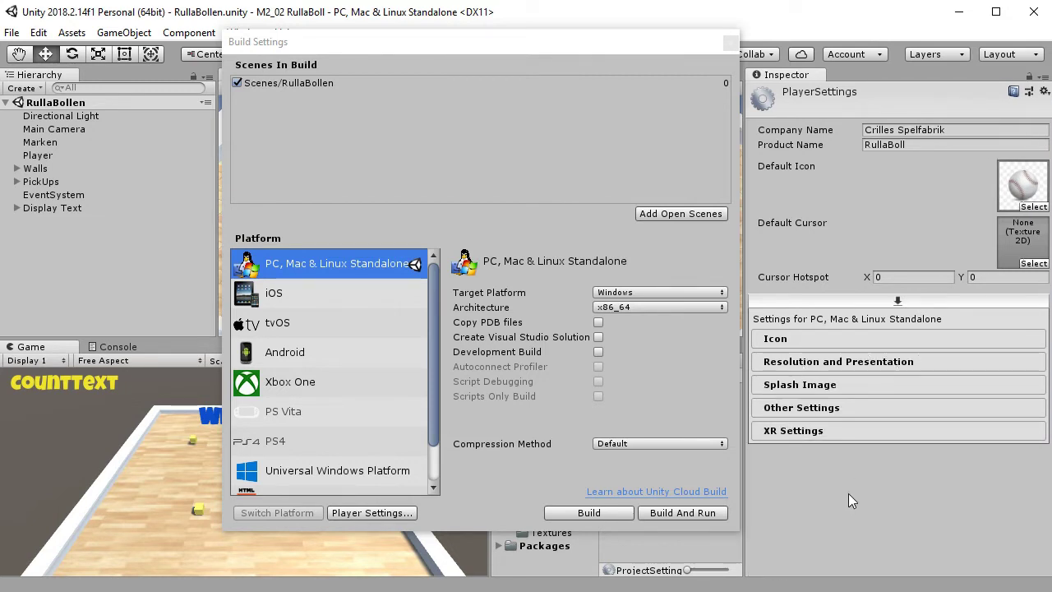
pyautogui.click(574, 44)
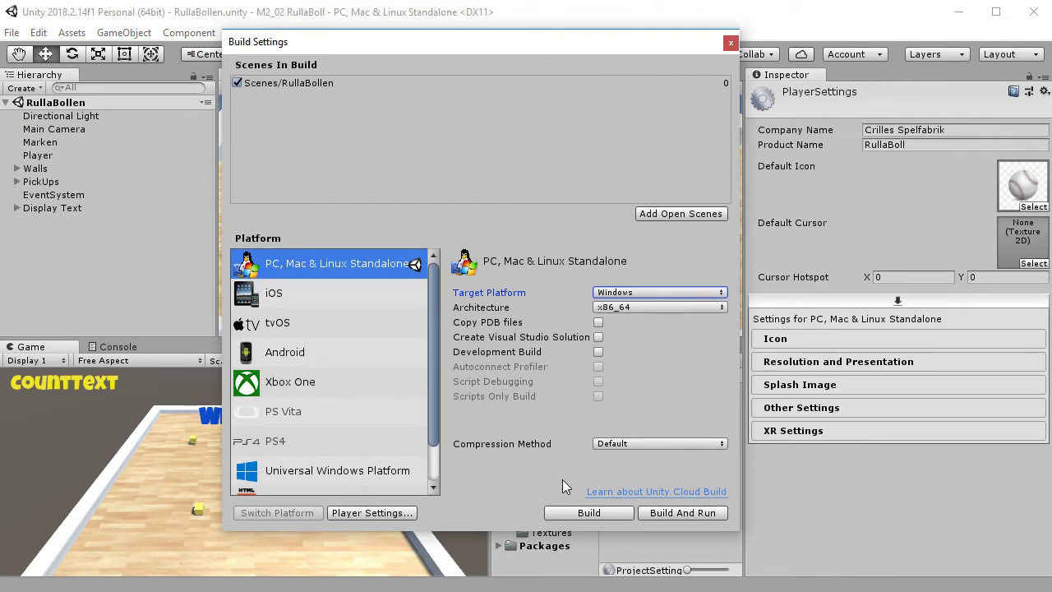
pyautogui.click(699, 443)
pyautogui.click(708, 438)
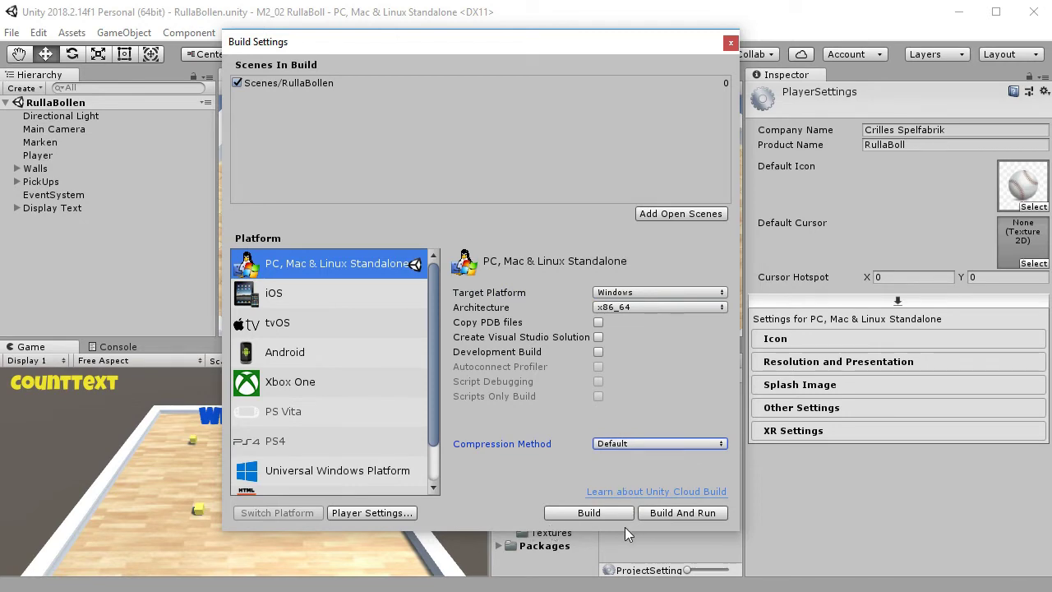
# - Start a build and create a folder named Builds inside the M2_02 RullaBoll project folder on the desktop
pyautogui.click(592, 515)
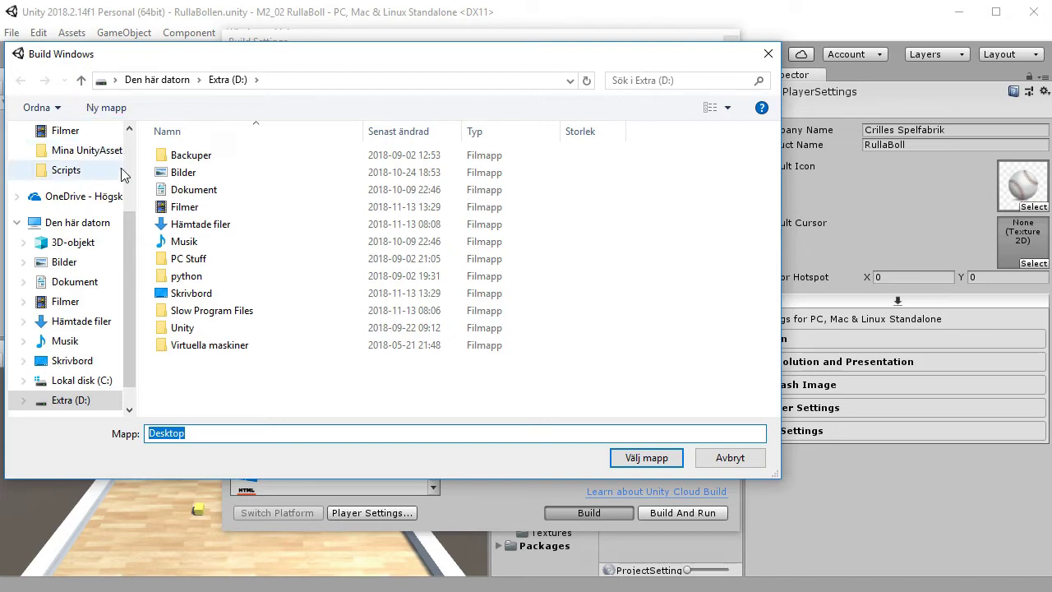
pyautogui.moveTo(131, 228); pyautogui.dragTo(105, 162)
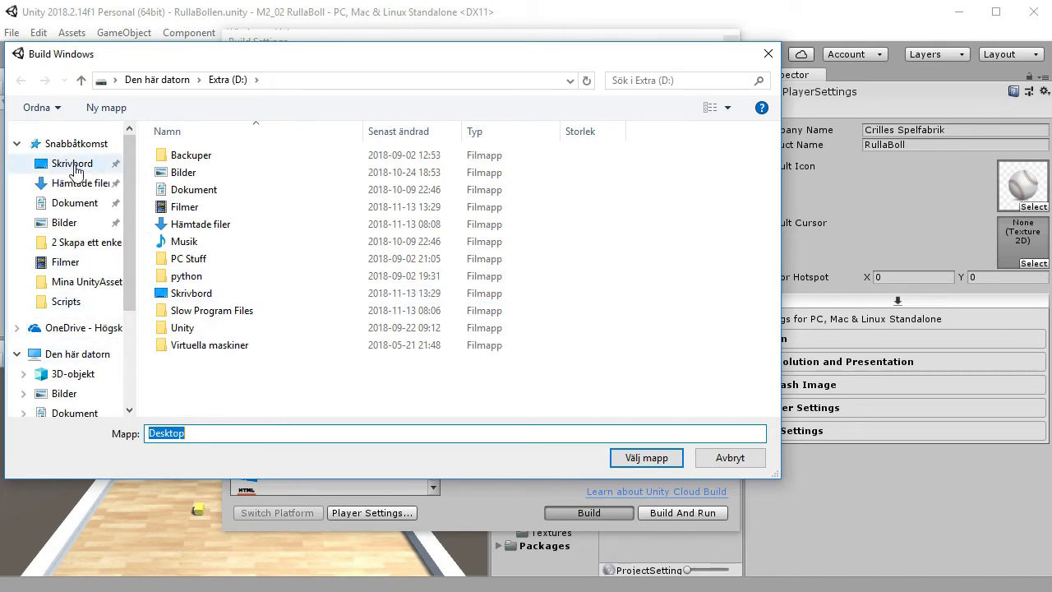
pyautogui.moveTo(130, 222); pyautogui.dragTo(142, 300)
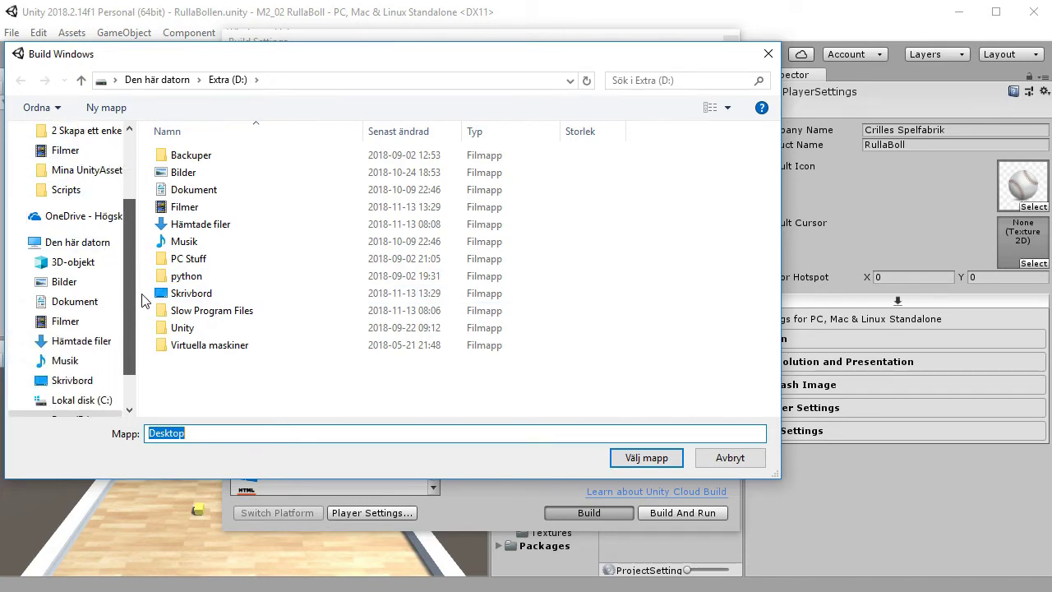
pyautogui.click(70, 382)
pyautogui.doubleClick(204, 190)
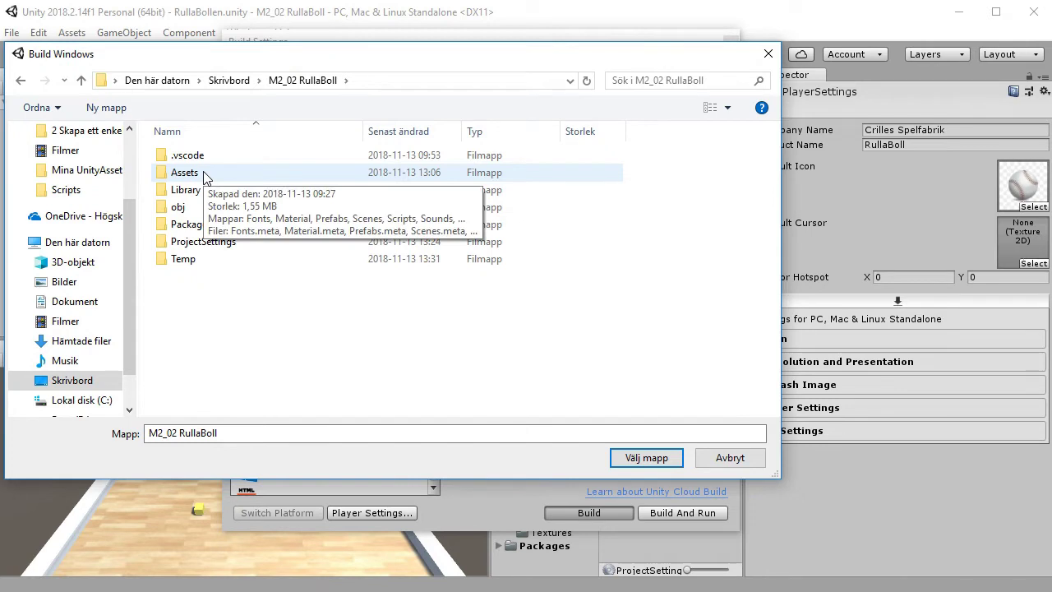
pyautogui.rightClick(316, 352)
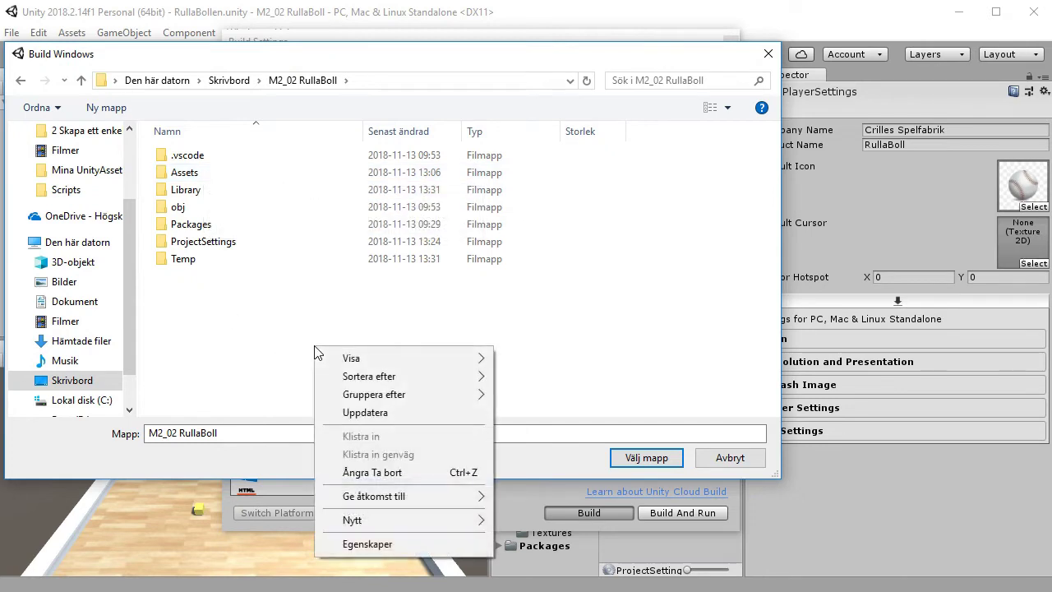
pyautogui.moveTo(391, 519)
pyautogui.click(567, 522)
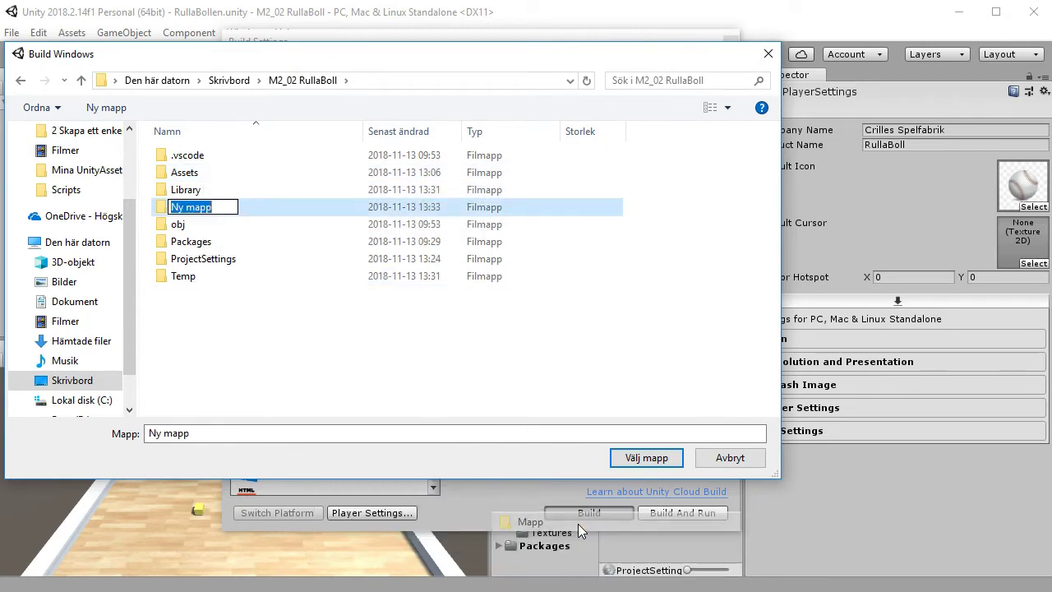
pyautogui.write('Bui')
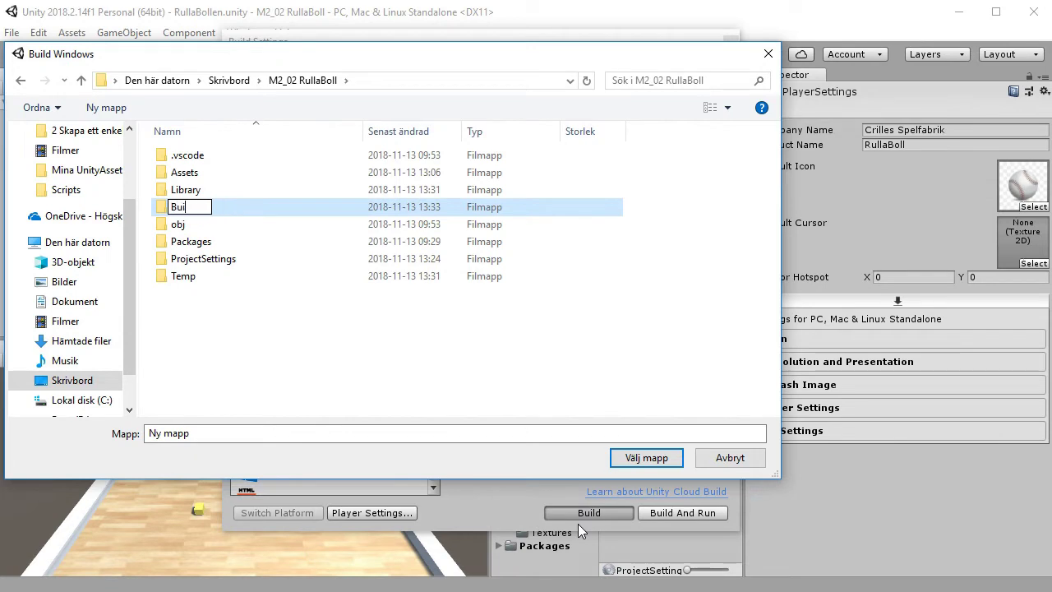
pyautogui.write('lds')
pyautogui.press('Return')
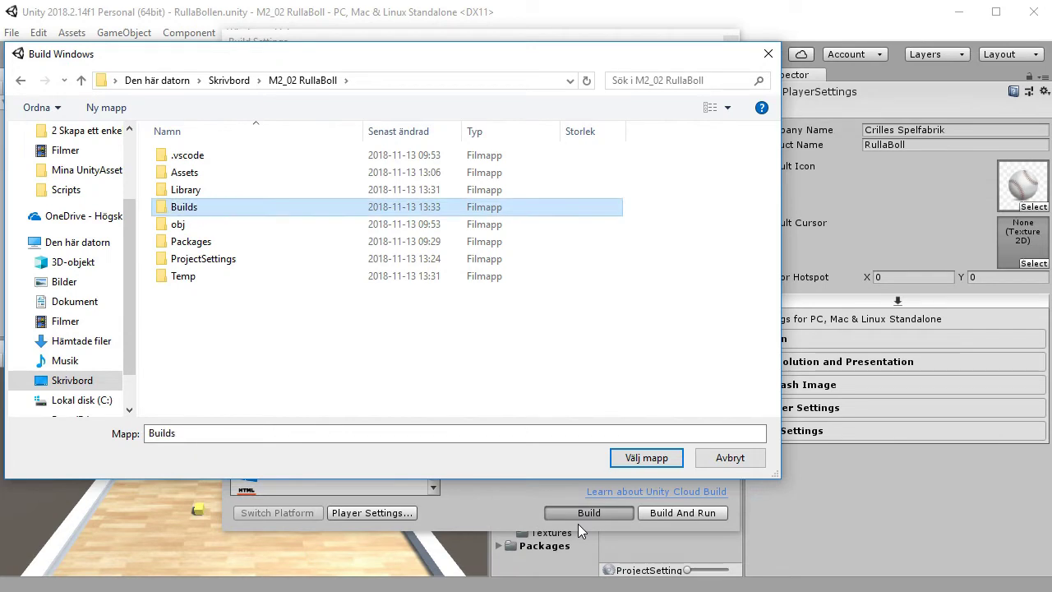
# - Create a Win64 subfolder inside Builds and build the game into it
pyautogui.doubleClick(221, 211)
pyautogui.rightClick(227, 273)
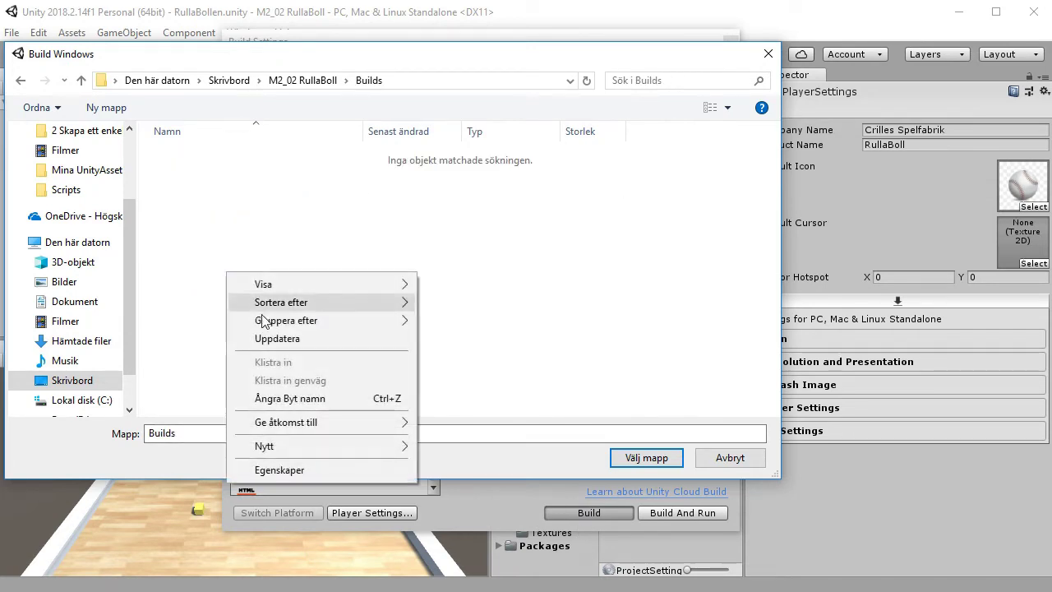
pyautogui.moveTo(304, 443)
pyautogui.click(486, 450)
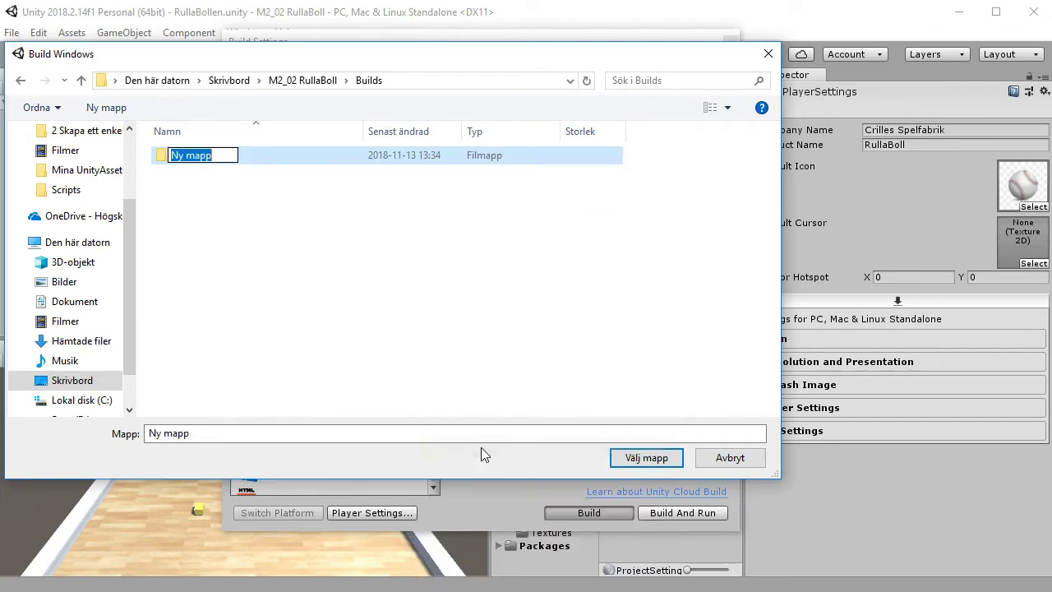
pyautogui.write('Win6')
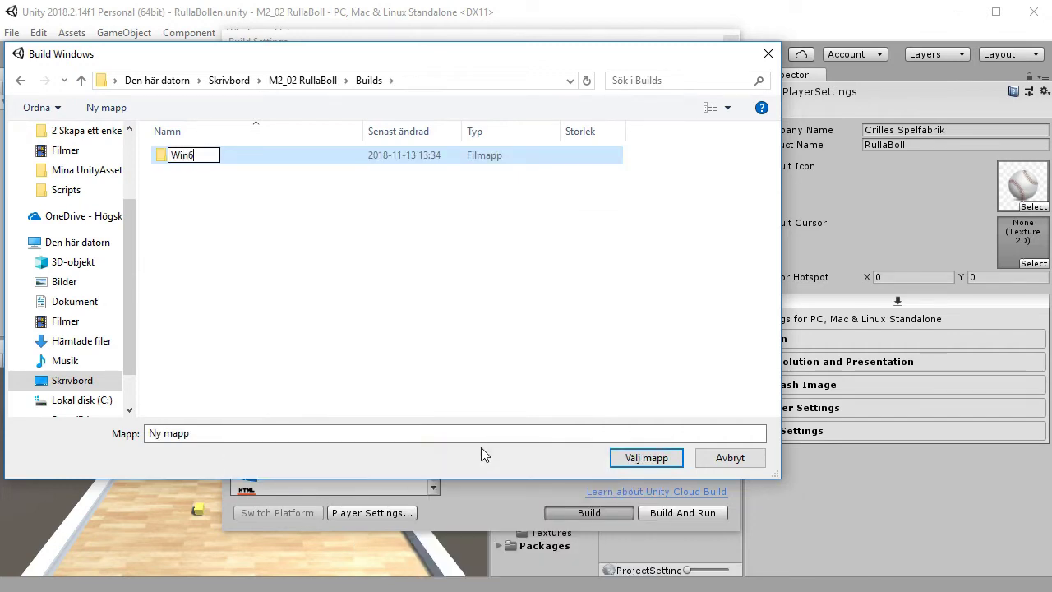
pyautogui.write('4')
pyautogui.press('Return')
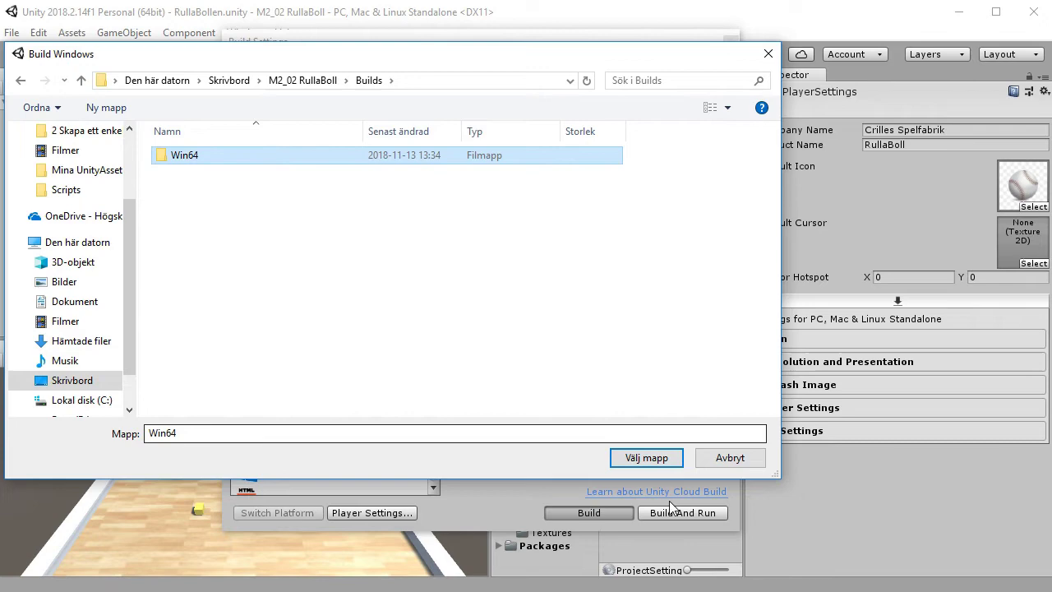
pyautogui.click(644, 456)
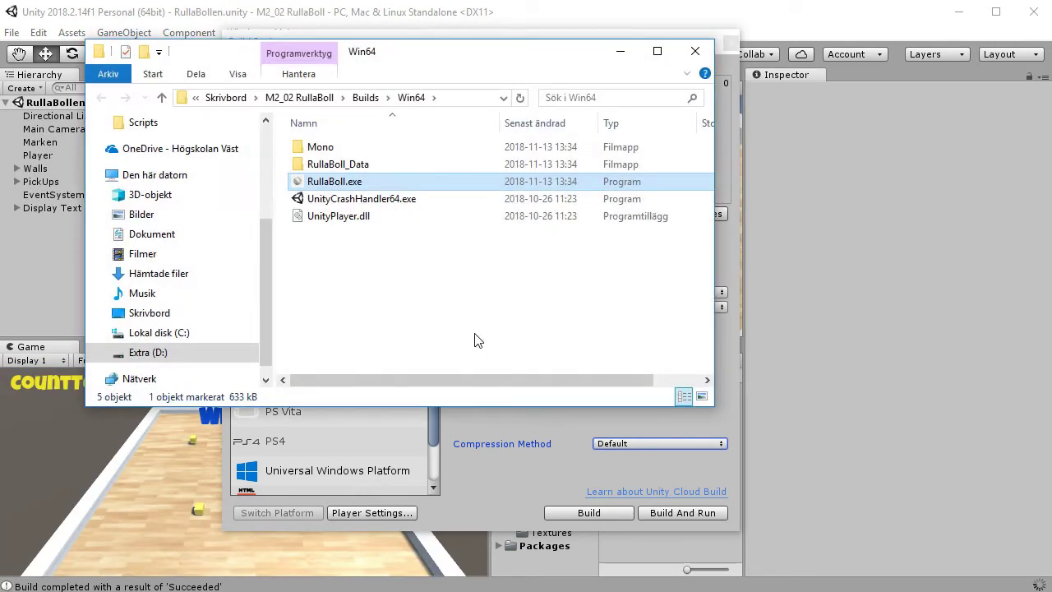
# - Inspect the generated files in the Win64 folder, including RullaBoll.exe, and return to the Unity editor
pyautogui.click(382, 274)
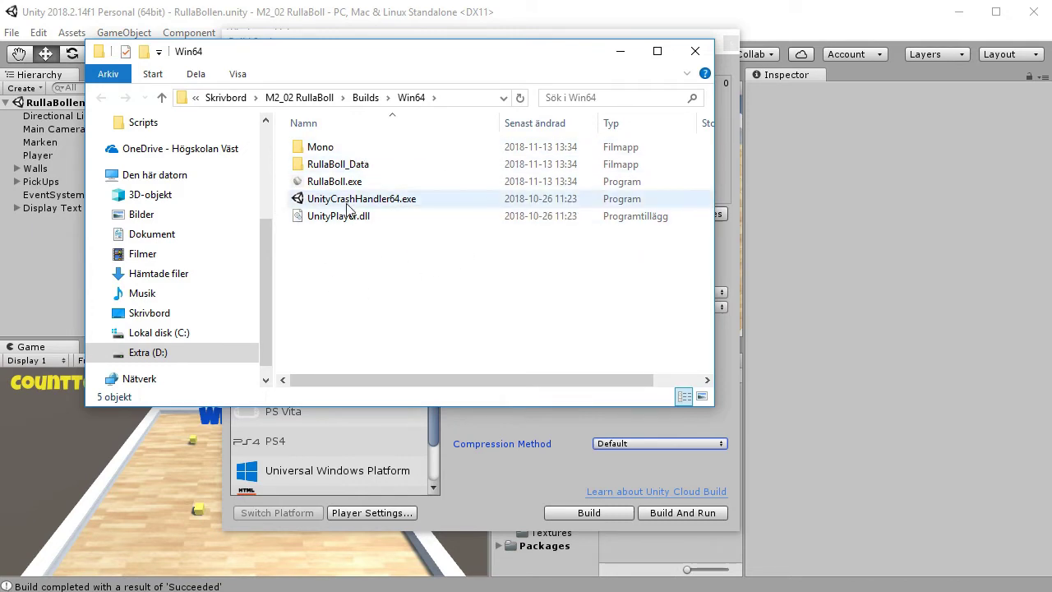
pyautogui.click(322, 184)
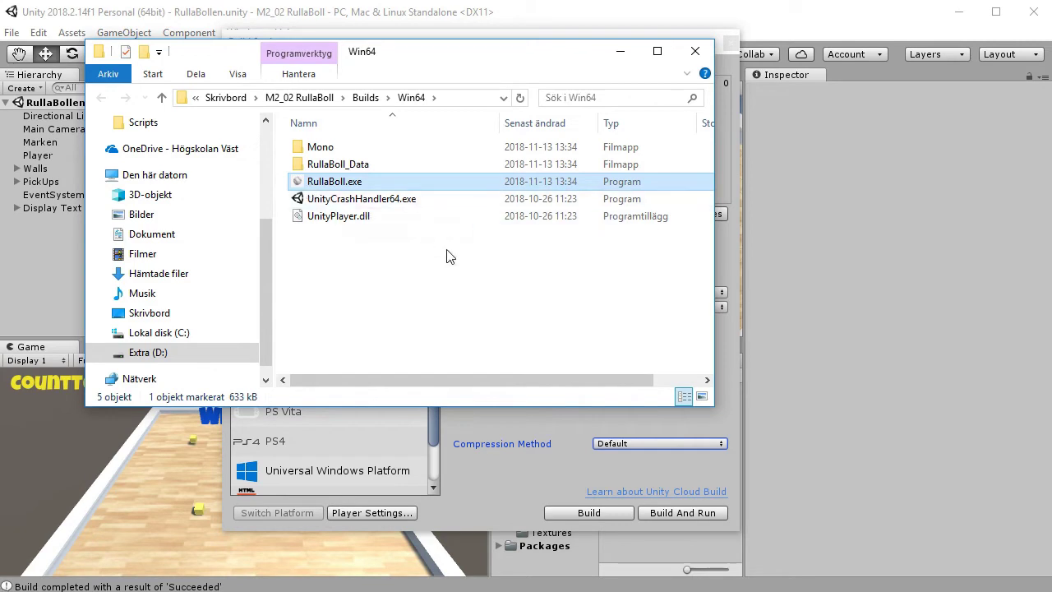
pyautogui.click(473, 295)
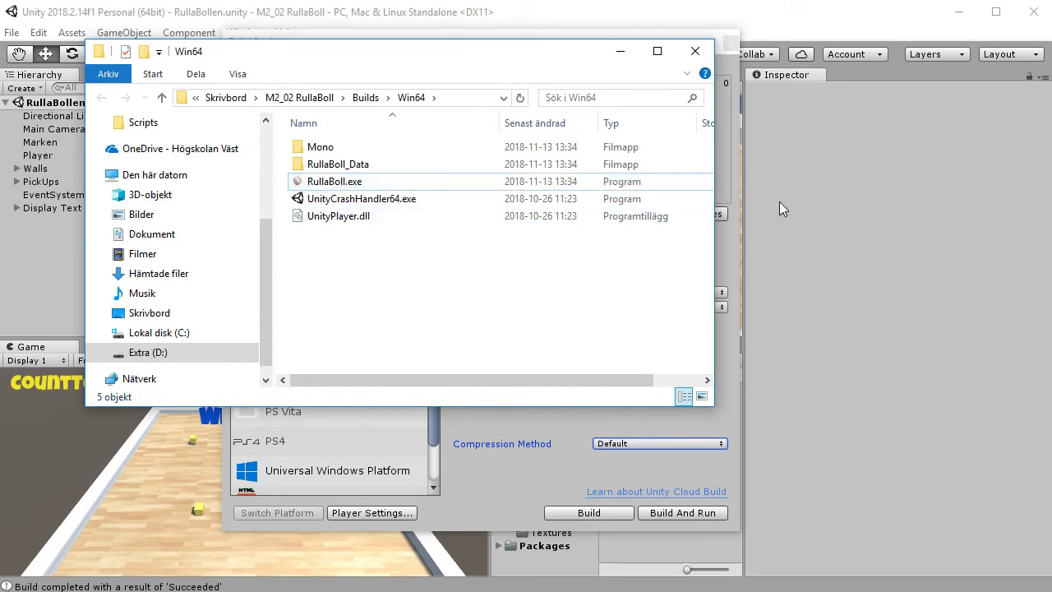
pyautogui.click(828, 22)
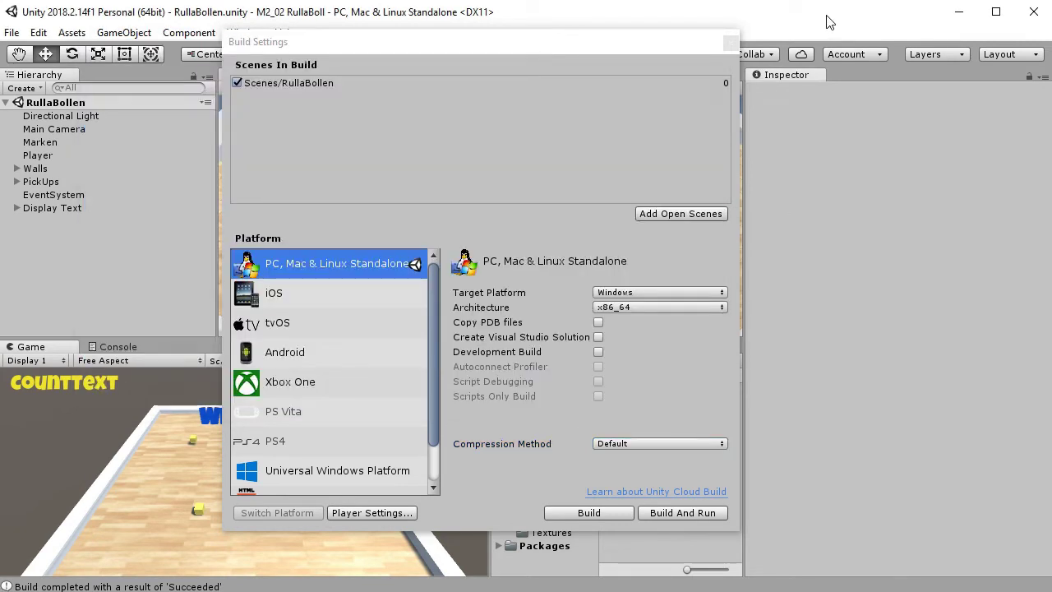
# - Close the Build Settings window, the Unity editor and the browser showing NormalMap-Online
pyautogui.click(730, 42)
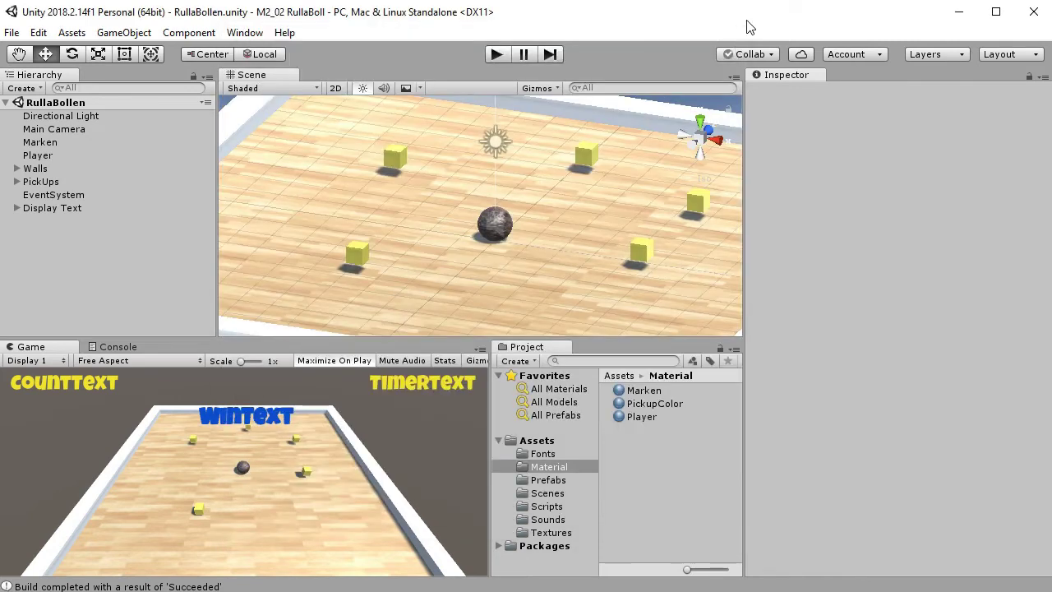
pyautogui.click(1033, 11)
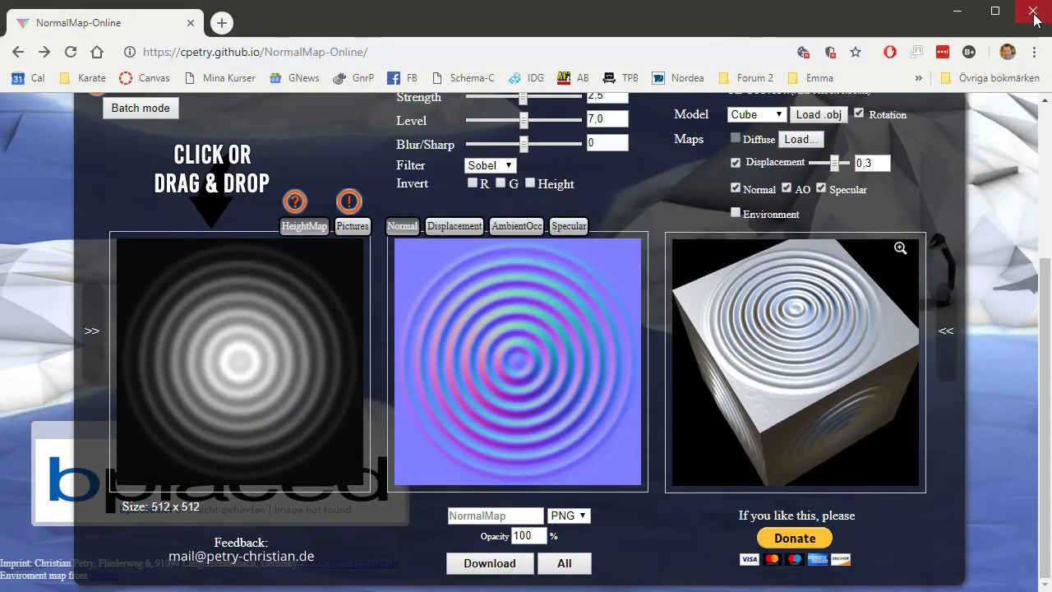
pyautogui.click(1033, 12)
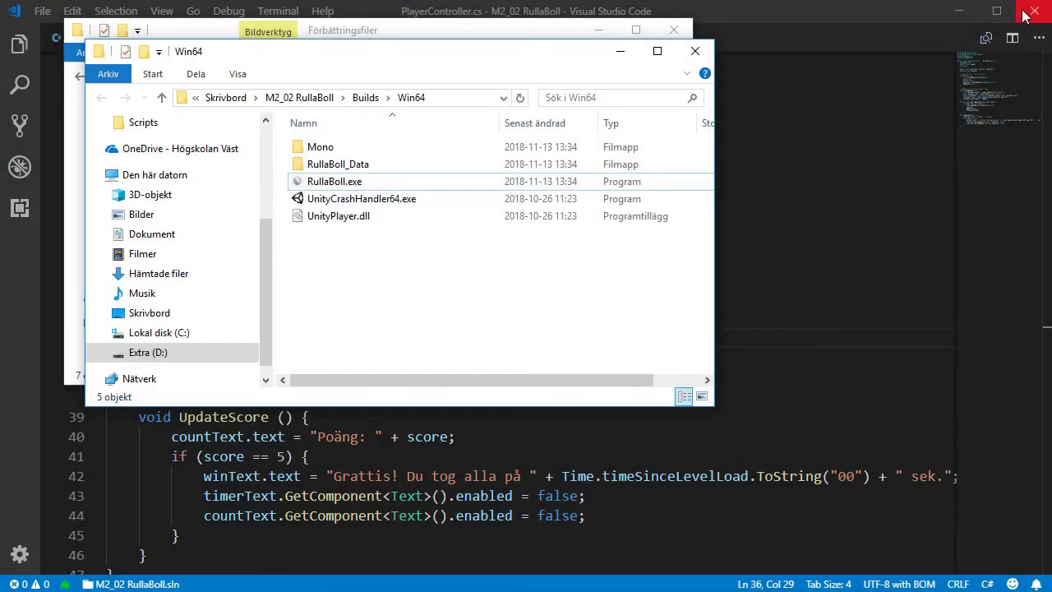
# - Close all open script files in Visual Studio Code and quit the code editor
pyautogui.click(1012, 39)
pyautogui.hotkey('ctrl', 'w')
pyautogui.hotkey('ctrl', 'w')
pyautogui.hotkey('ctrl', 'w')
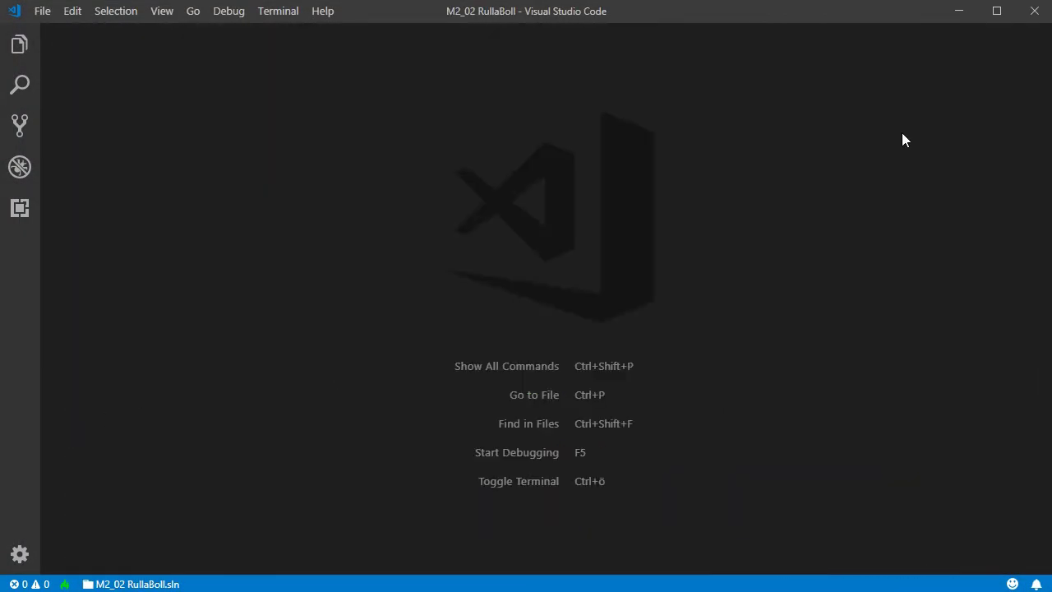
pyautogui.click(1033, 12)
# - In File Explorer, go to Builds > Win64 in the desktop's M2_02 RullaBoll folder and launch RullaBoll.exe
pyautogui.moveTo(496, 39); pyautogui.dragTo(662, 56)
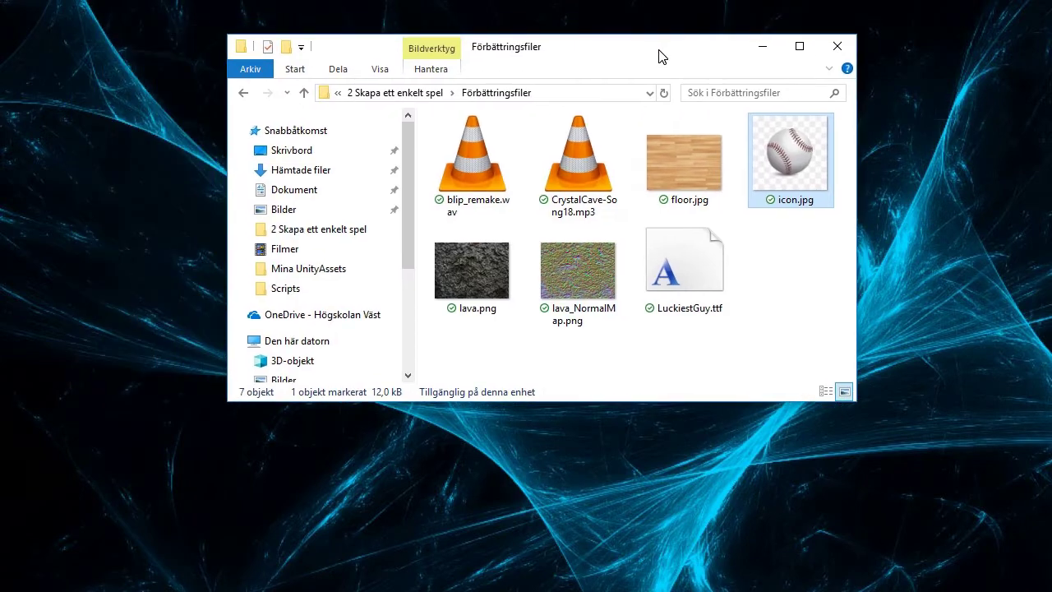
pyautogui.click(294, 152)
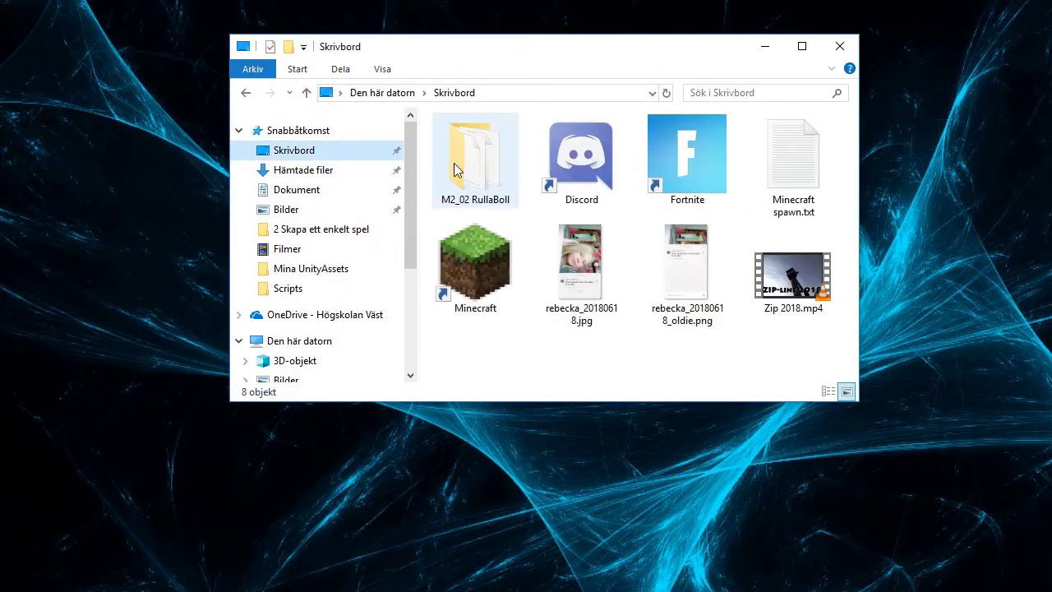
pyautogui.doubleClick(479, 166)
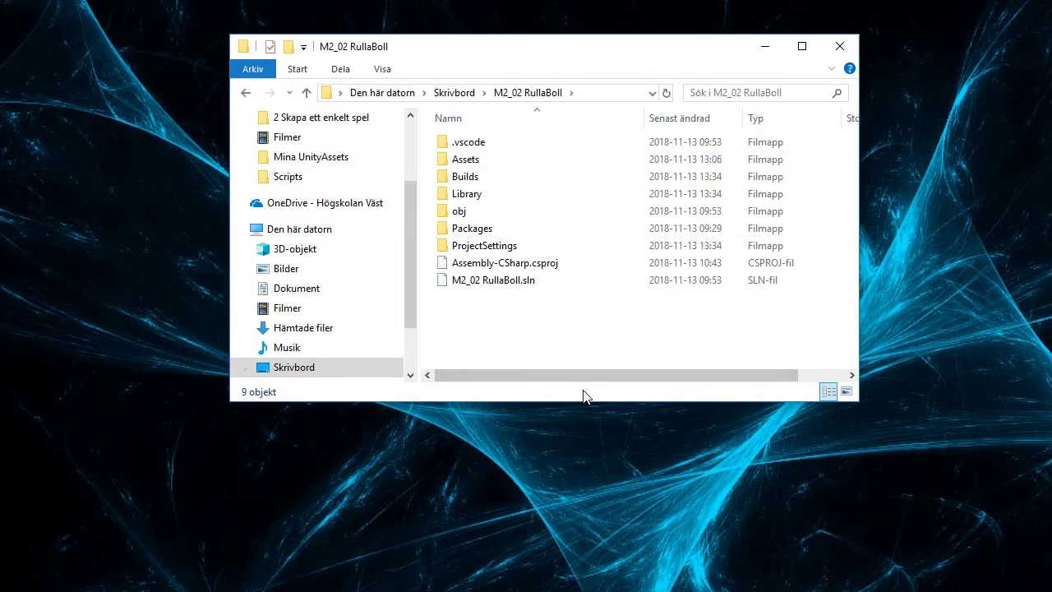
pyautogui.doubleClick(490, 178)
pyautogui.doubleClick(480, 152)
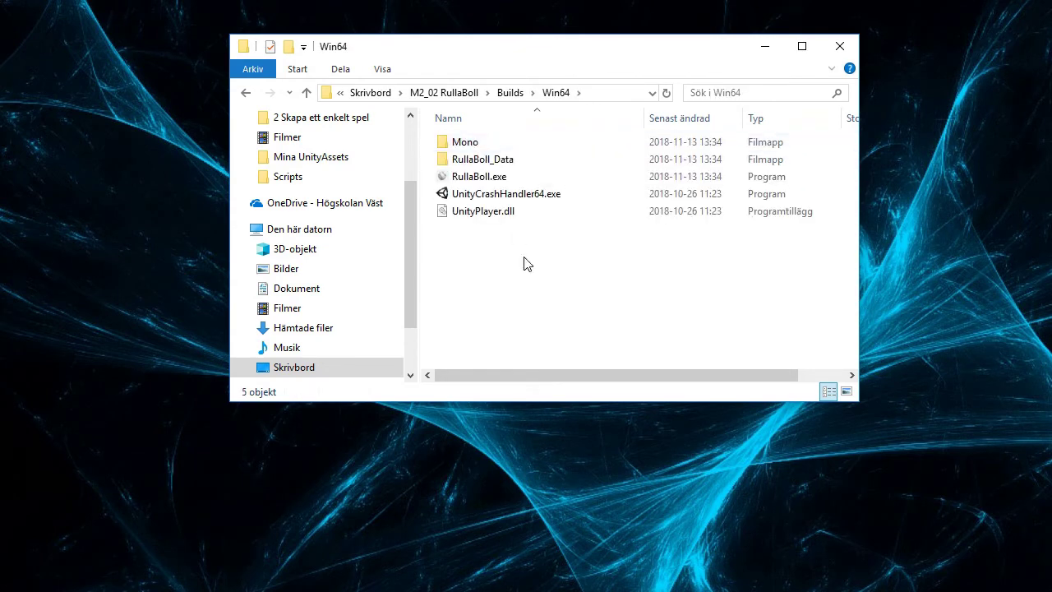
pyautogui.click(482, 183)
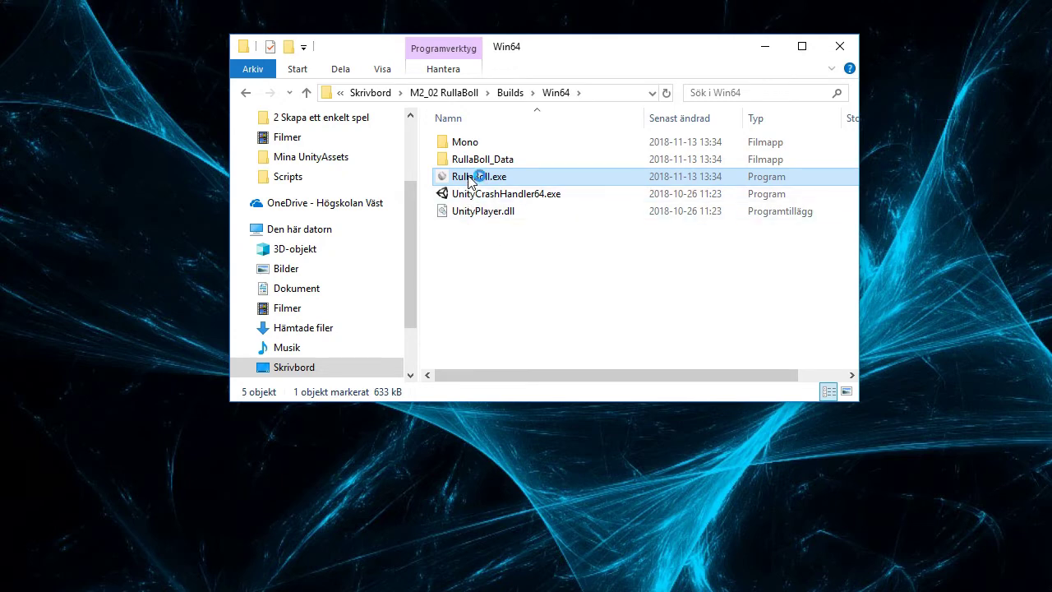
# - Configure the game to run windowed at 1280 x 720 with Ultra graphics quality, and start it
pyautogui.moveTo(728, 256); pyautogui.dragTo(542, 55)
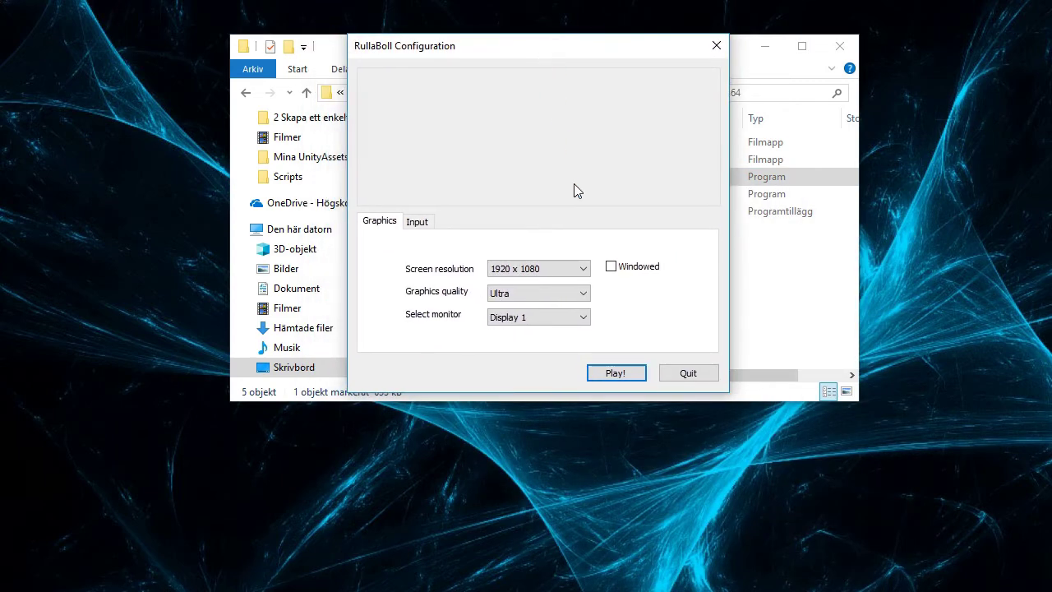
pyautogui.click(535, 269)
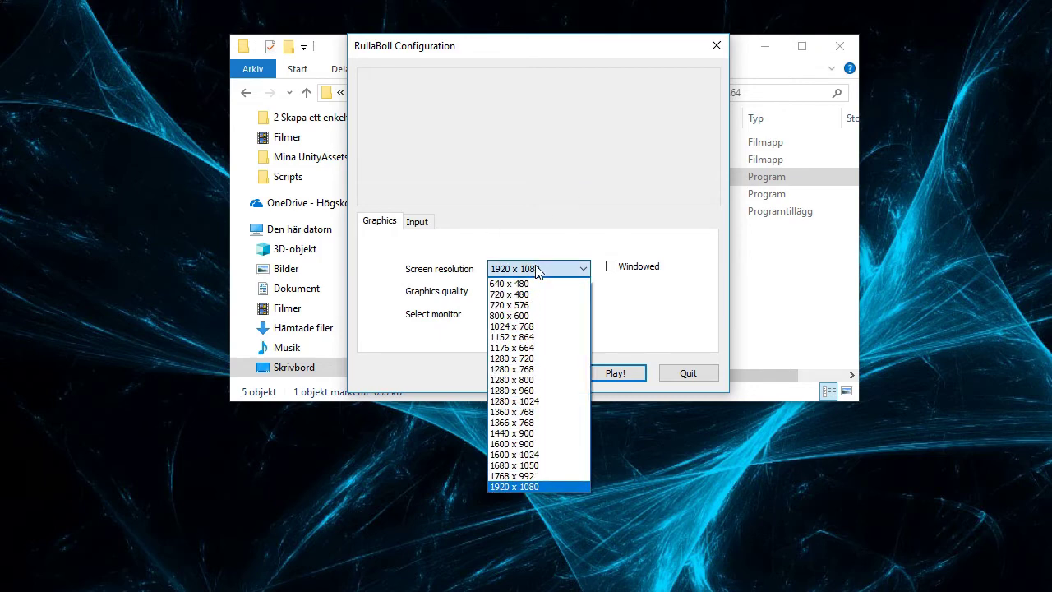
pyautogui.click(563, 359)
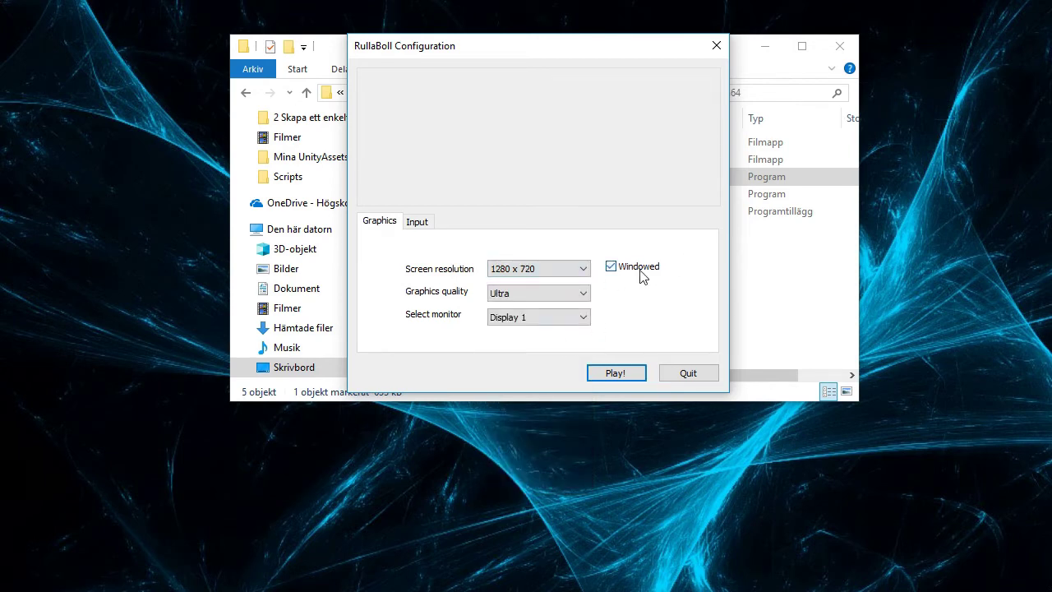
pyautogui.click(564, 293)
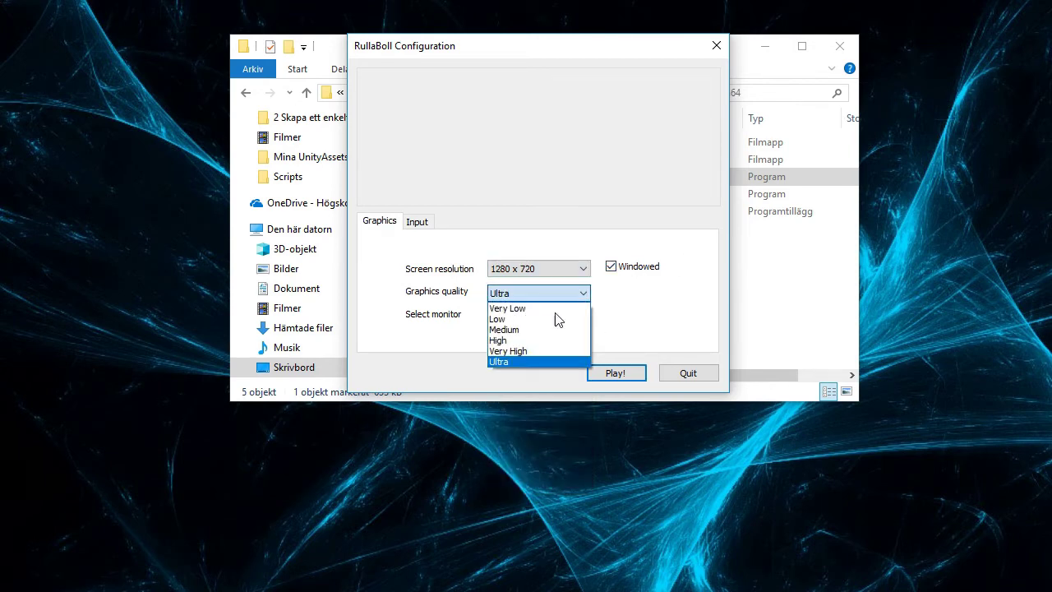
pyautogui.click(535, 362)
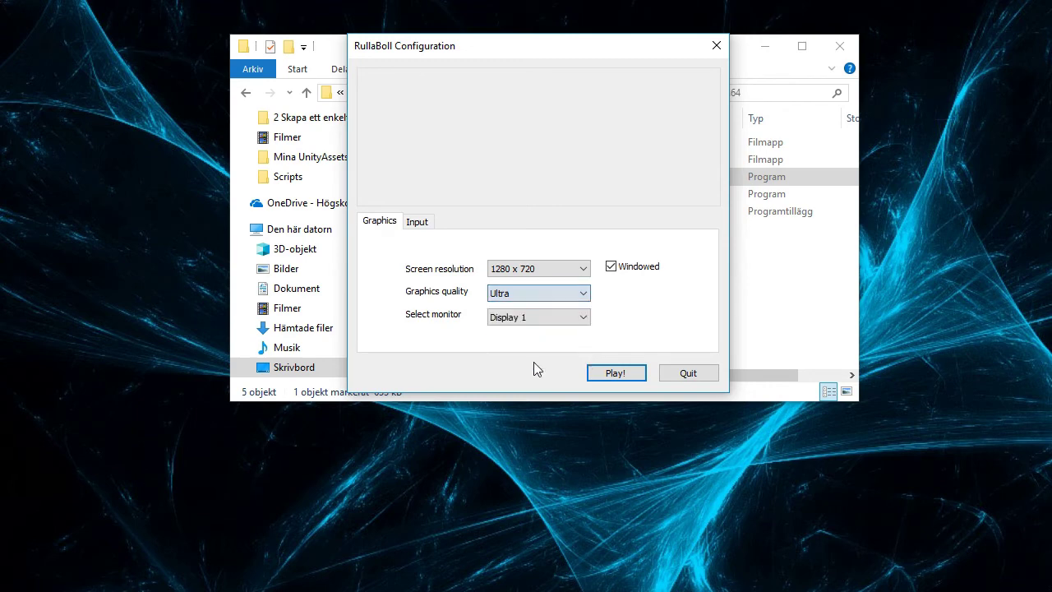
pyautogui.click(609, 374)
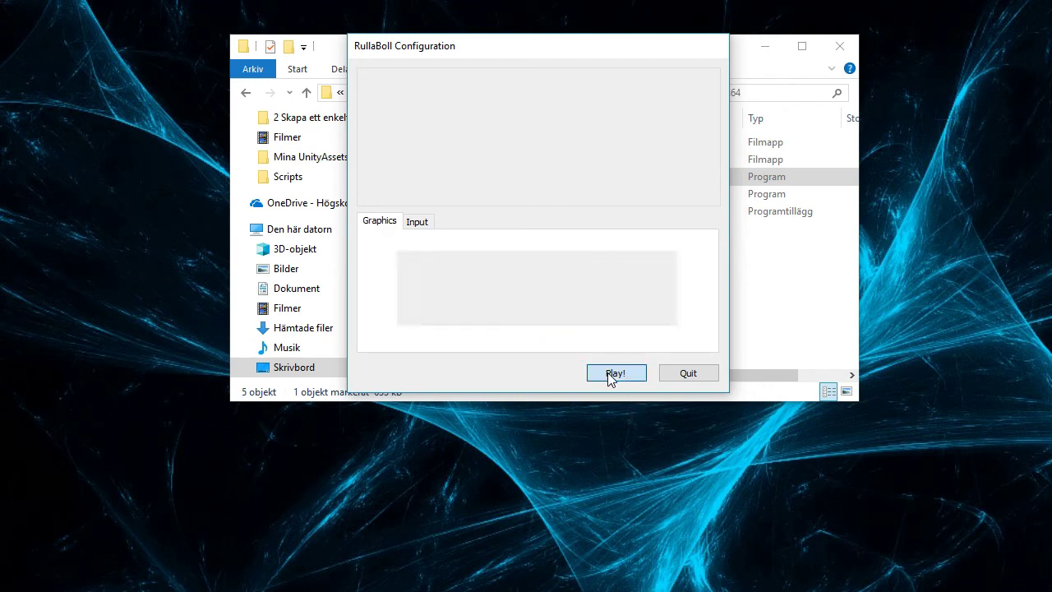
# - Test the built game by rolling the ball to collect all five yellow cubes, and close the game window
pyautogui.moveTo(662, 125); pyautogui.dragTo(465, 3)
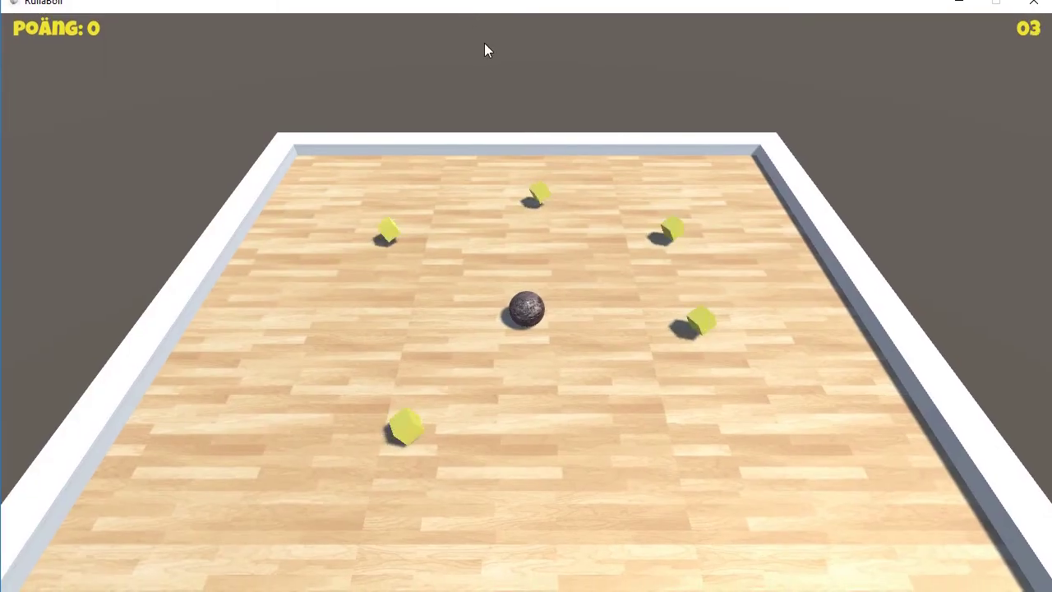
pyautogui.press('Down')
pyautogui.press('Left')
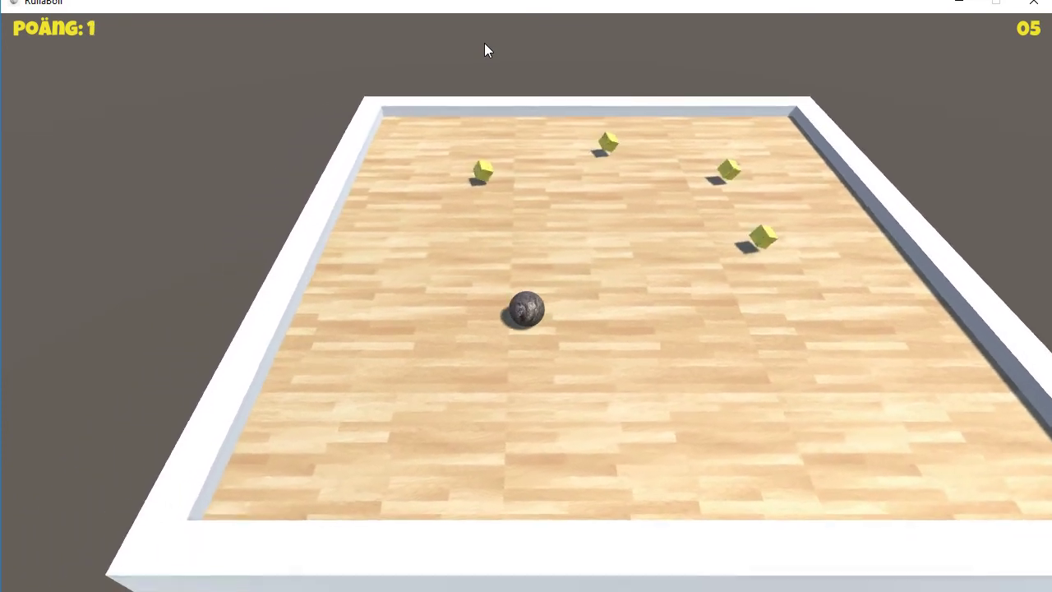
pyautogui.press('Up')
pyautogui.press('Left')
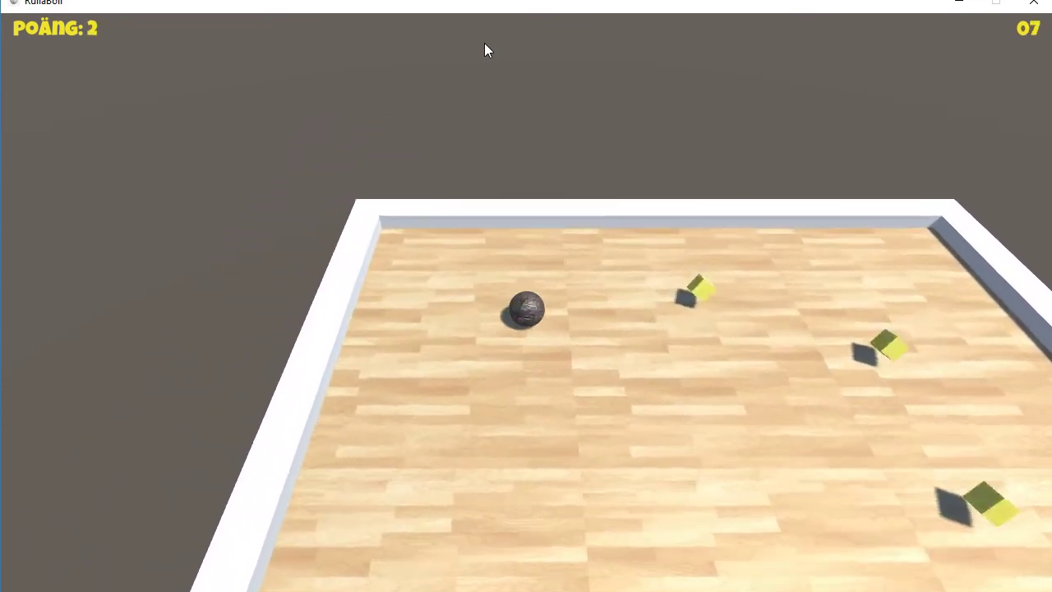
pyautogui.press('Right')
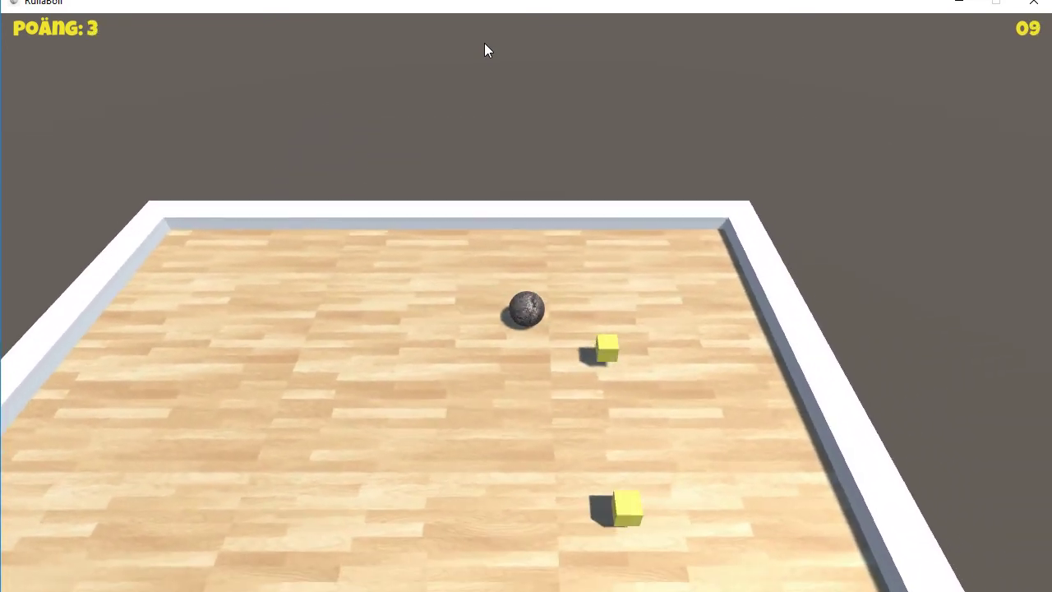
pyautogui.press('Down')
pyautogui.press('Right')
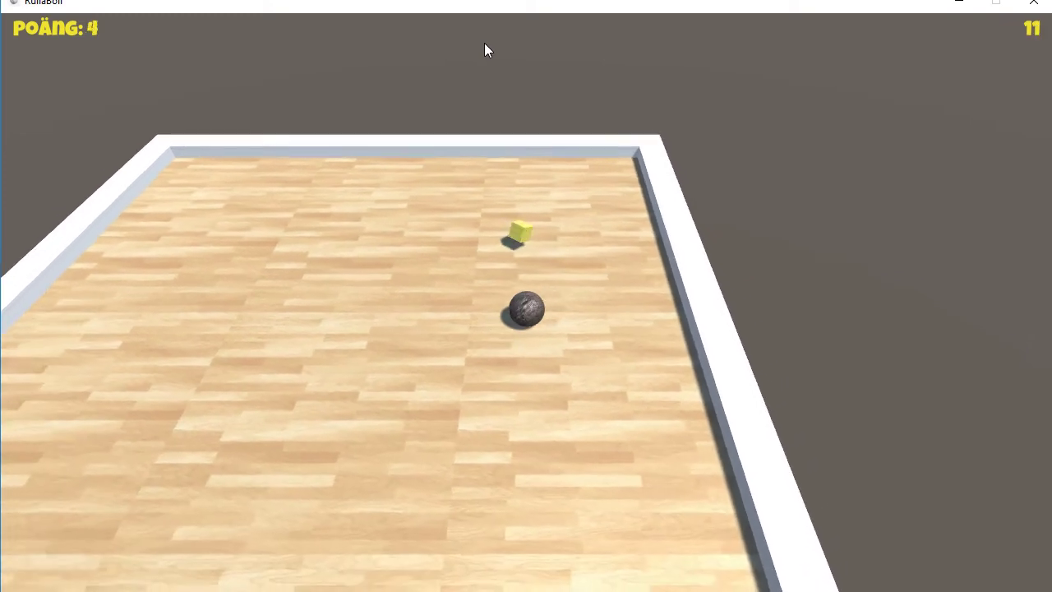
pyautogui.press('Up')
pyautogui.press('Left')
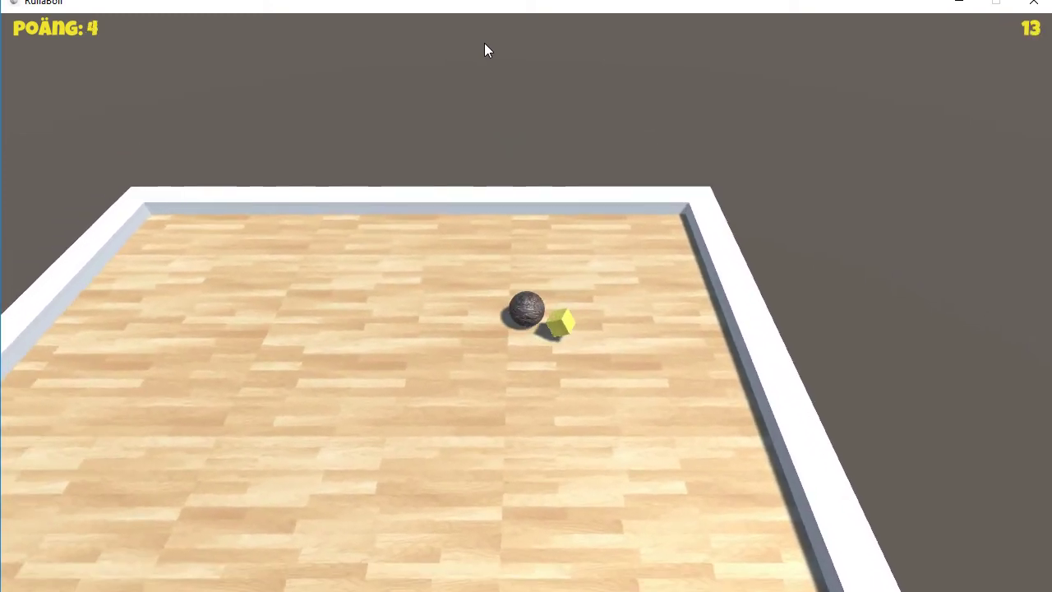
pyautogui.press('Down')
pyautogui.press('Right')
pyautogui.press('Up')
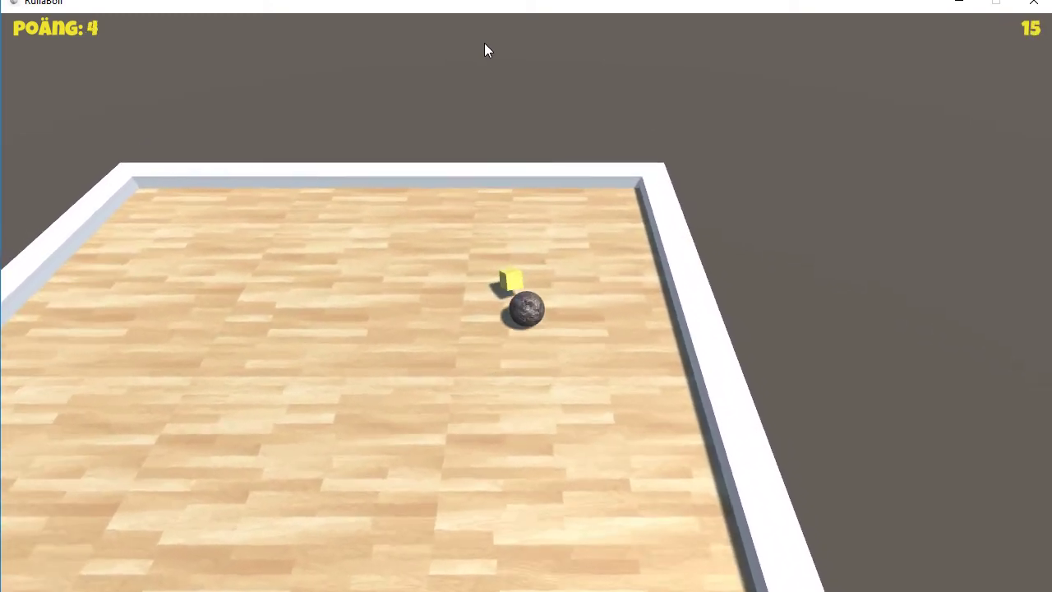
pyautogui.press('Left')
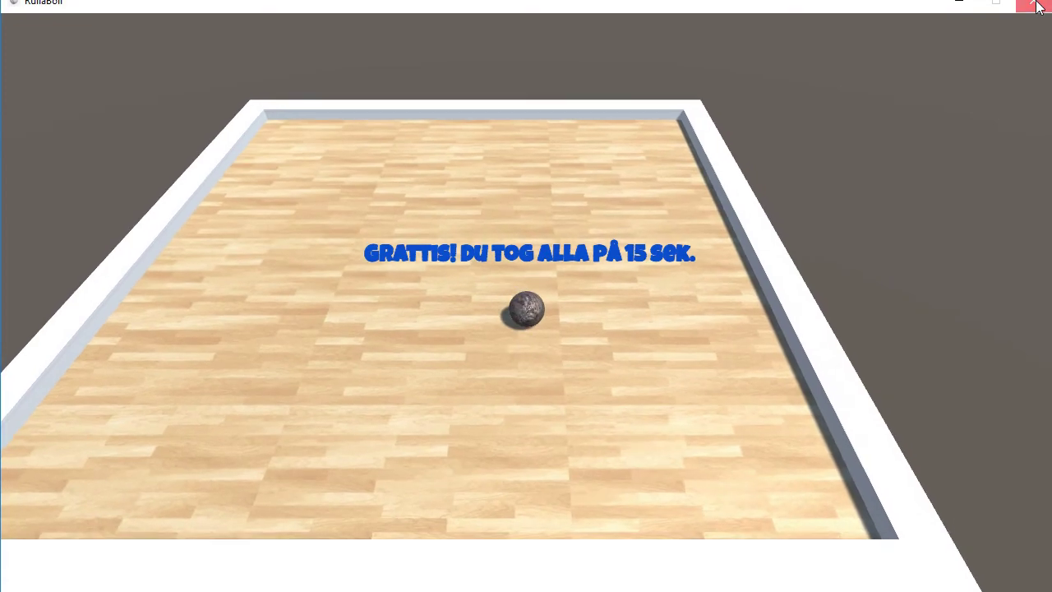
pyautogui.click(1037, 6)
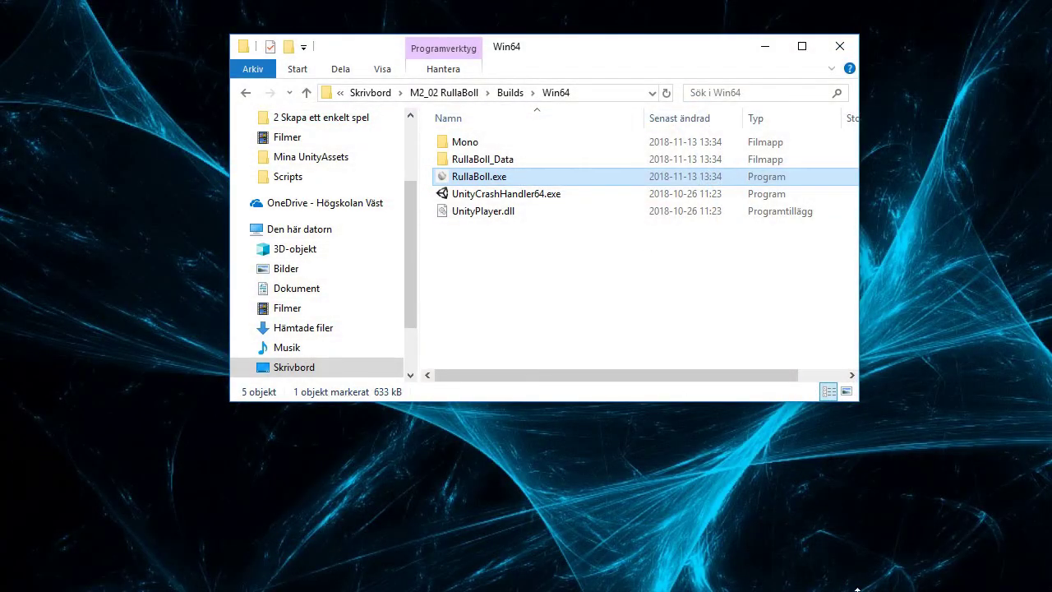